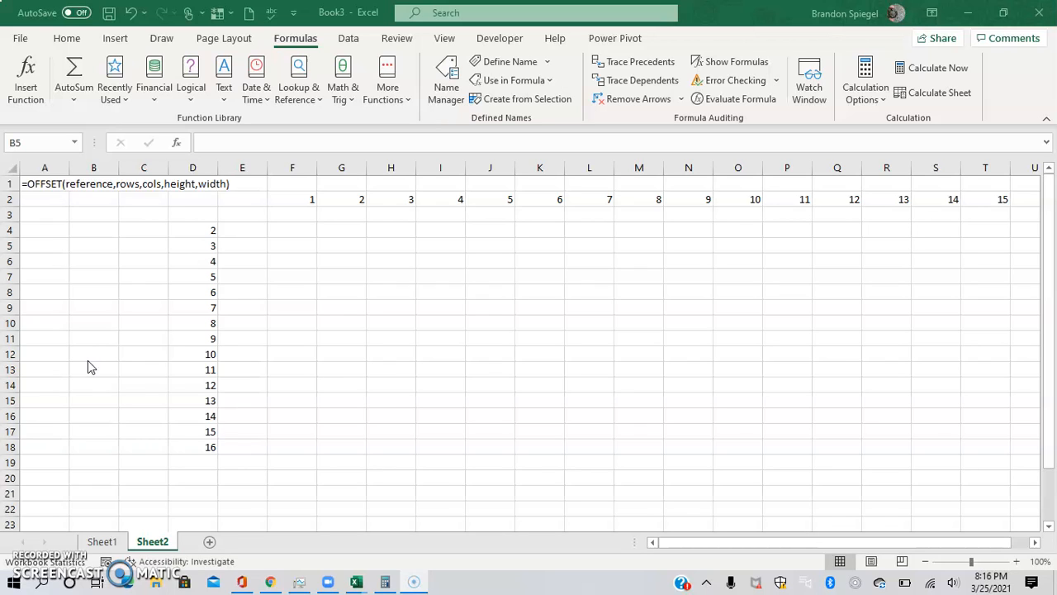
pyautogui.click(86, 305)
pyautogui.click(89, 304)
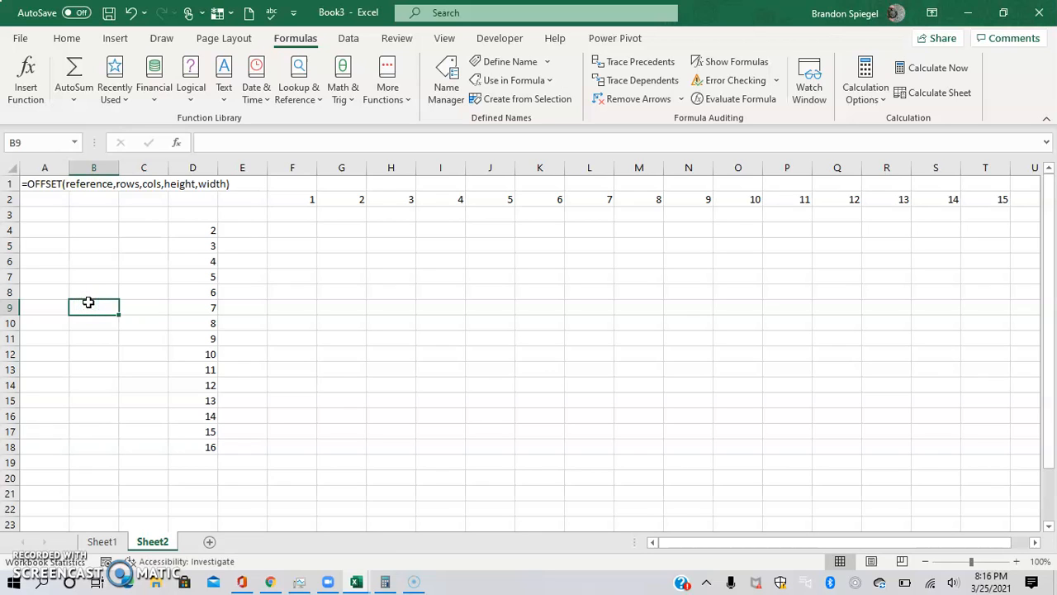
pyautogui.write('=v')
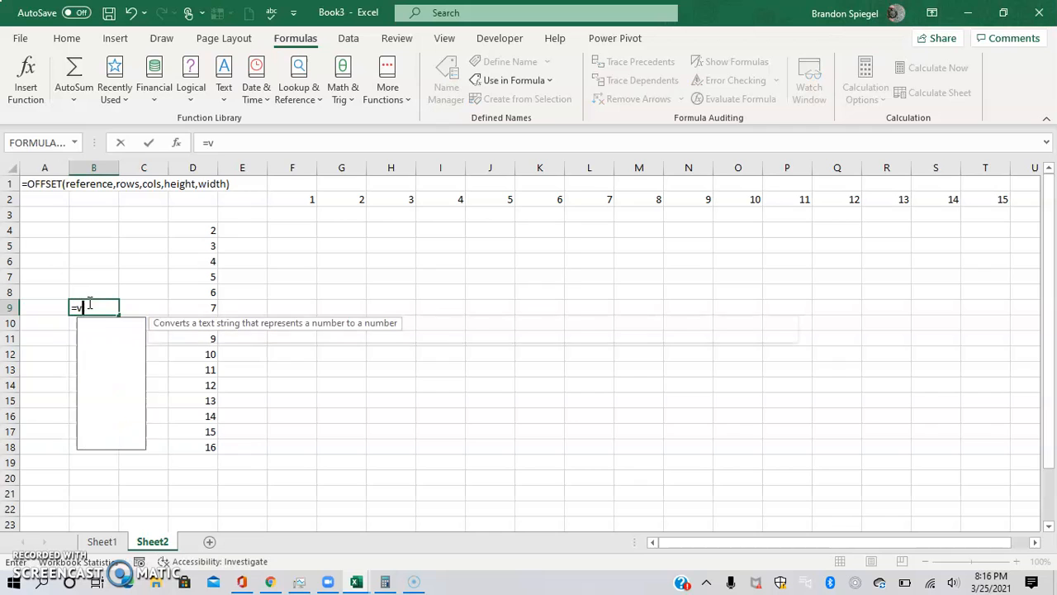
pyautogui.write('lookup(')
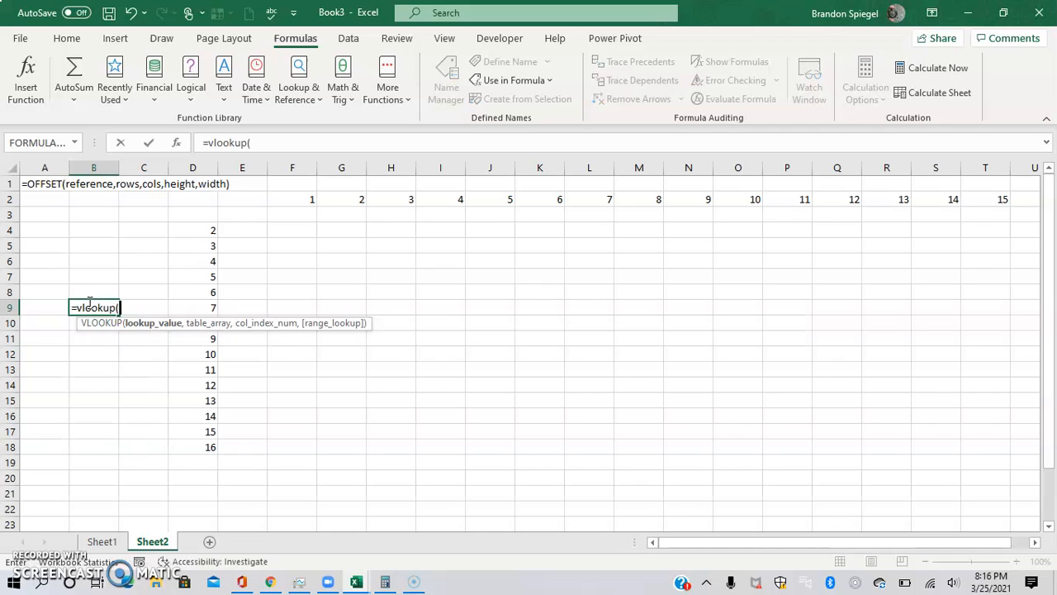
pyautogui.write('1,ver')
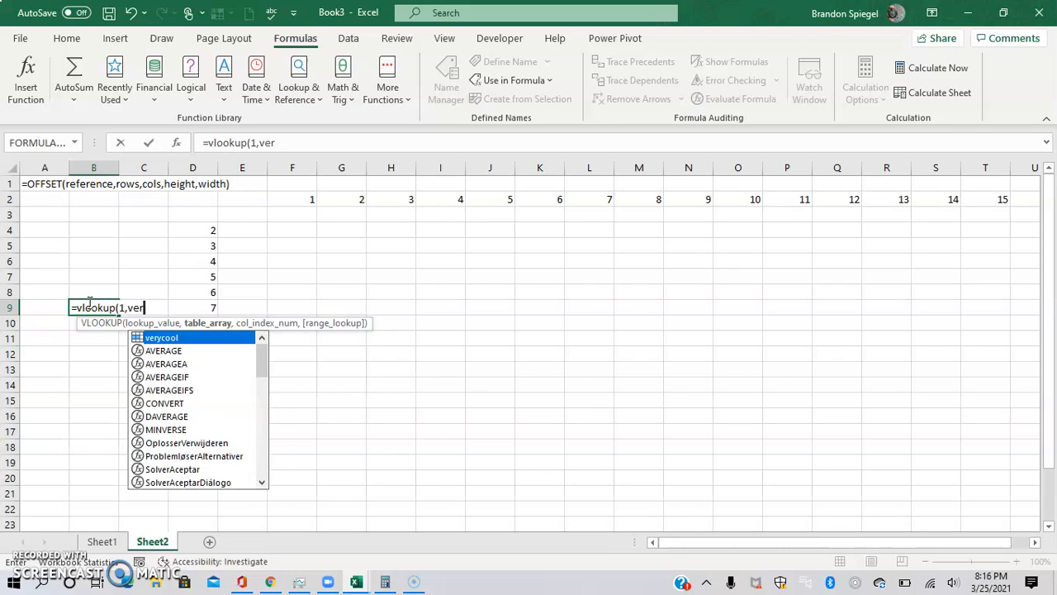
pyautogui.press('Tab')
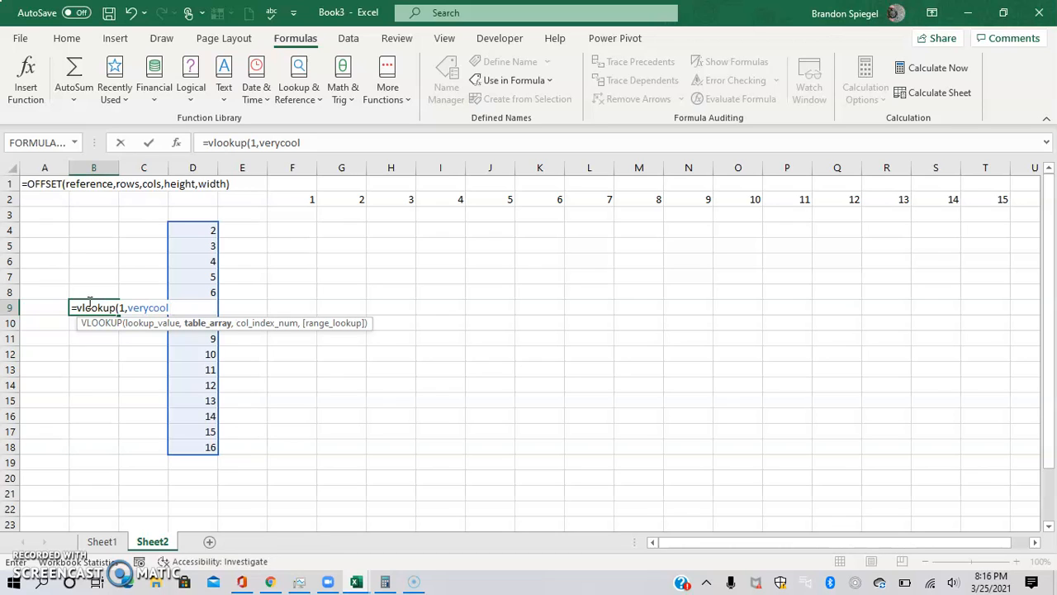
pyautogui.press('Escape')
pyautogui.press('Up')
pyautogui.press('Left')
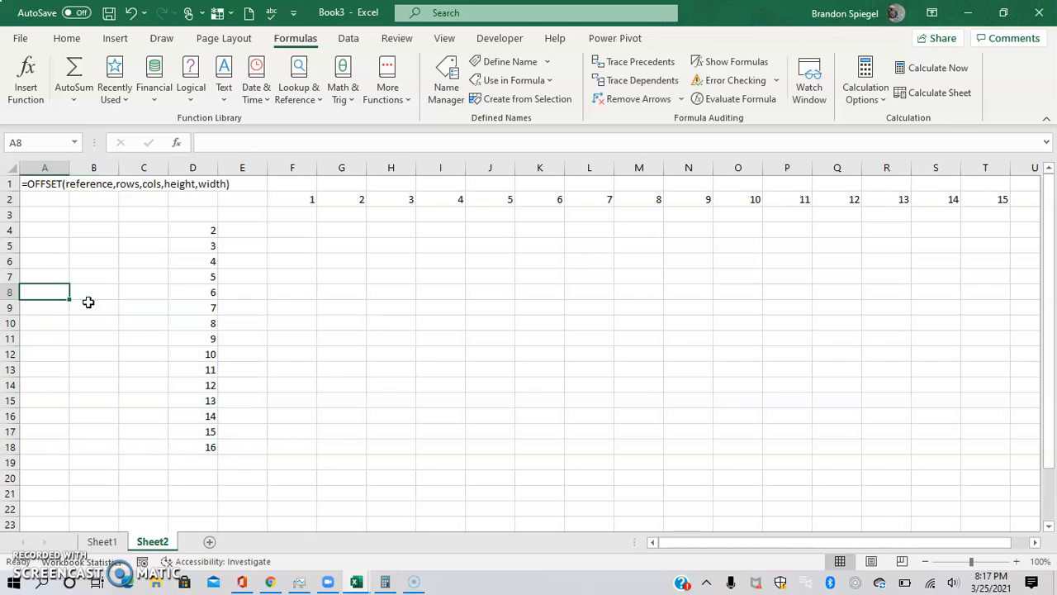
# Examine the numbers listed in column D and across row 2 of the sheet
pyautogui.hotkey('ctrl', 'Home')
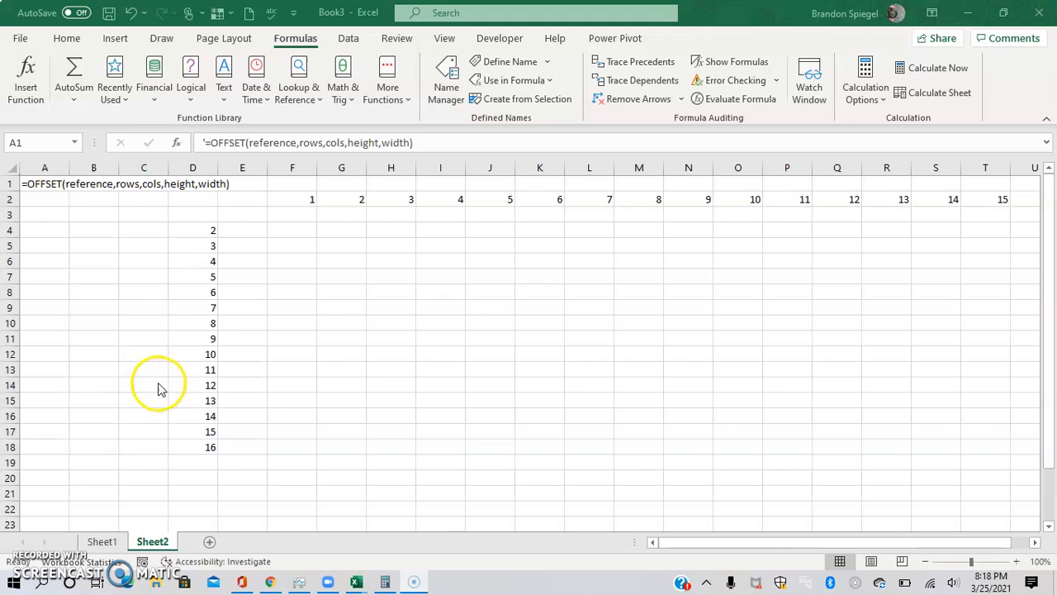
pyautogui.click(183, 383)
pyautogui.press('Up')
pyautogui.press('Up')
pyautogui.press('Up')
pyautogui.press('Up')
pyautogui.press('Up')
pyautogui.press('Up')
pyautogui.press('Up')
pyautogui.press('Up')
pyautogui.press('Up')
pyautogui.press('Up')
pyautogui.press('Up')
pyautogui.press('Up')
pyautogui.press('Right')
pyautogui.press('Right')
pyautogui.hotkey('ctrl', 'shift', 'Right')
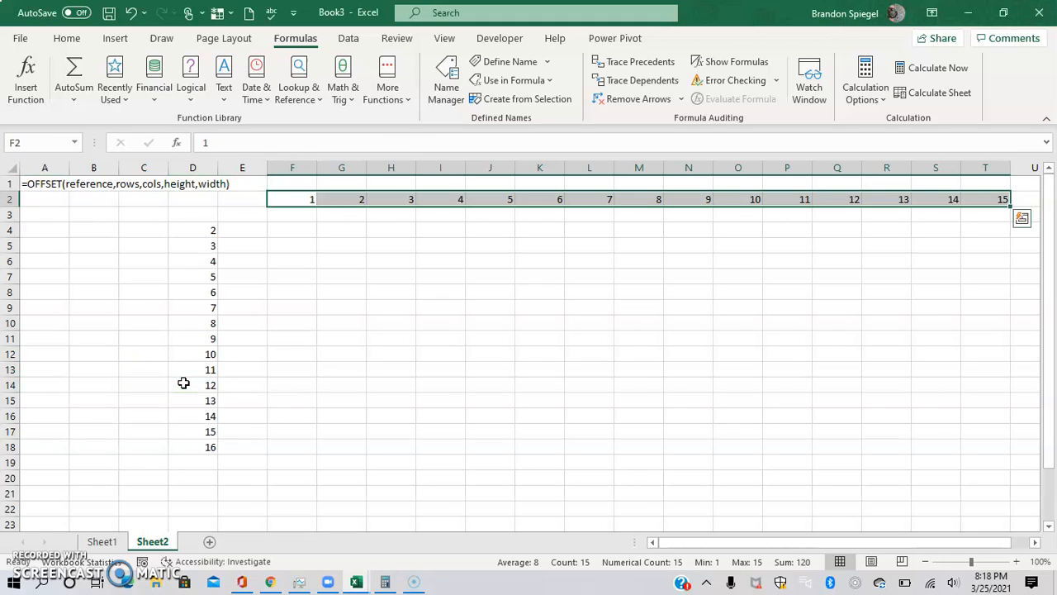
pyautogui.press('Left')
pyautogui.press('Left')
pyautogui.press('Left')
pyautogui.press('Left')
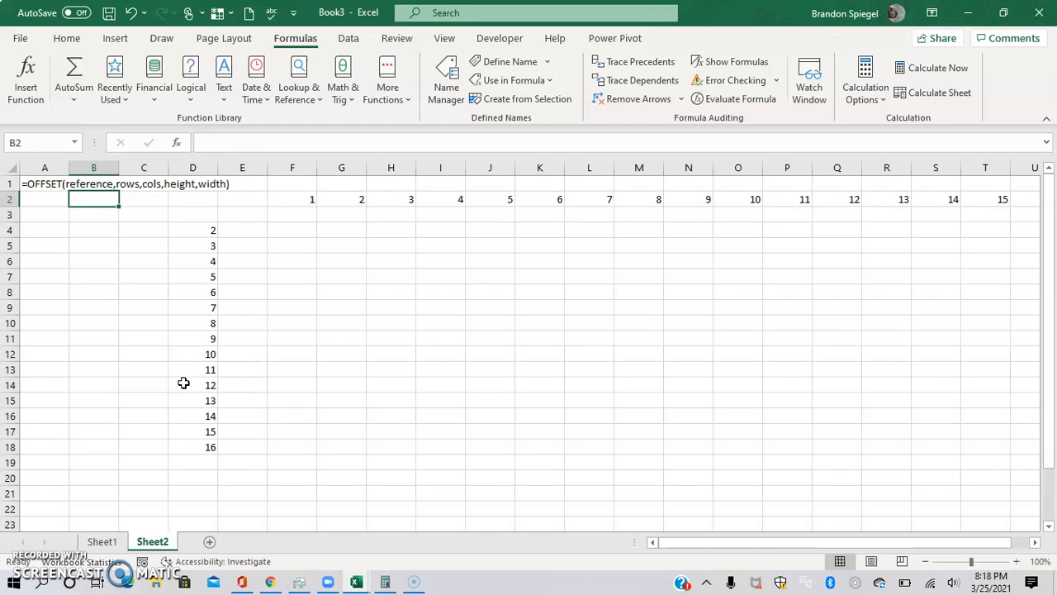
# Select cell D4 and start defining a new workbook name called test1
pyautogui.rightClick(184, 382)
pyautogui.click(142, 267)
pyautogui.click(196, 245)
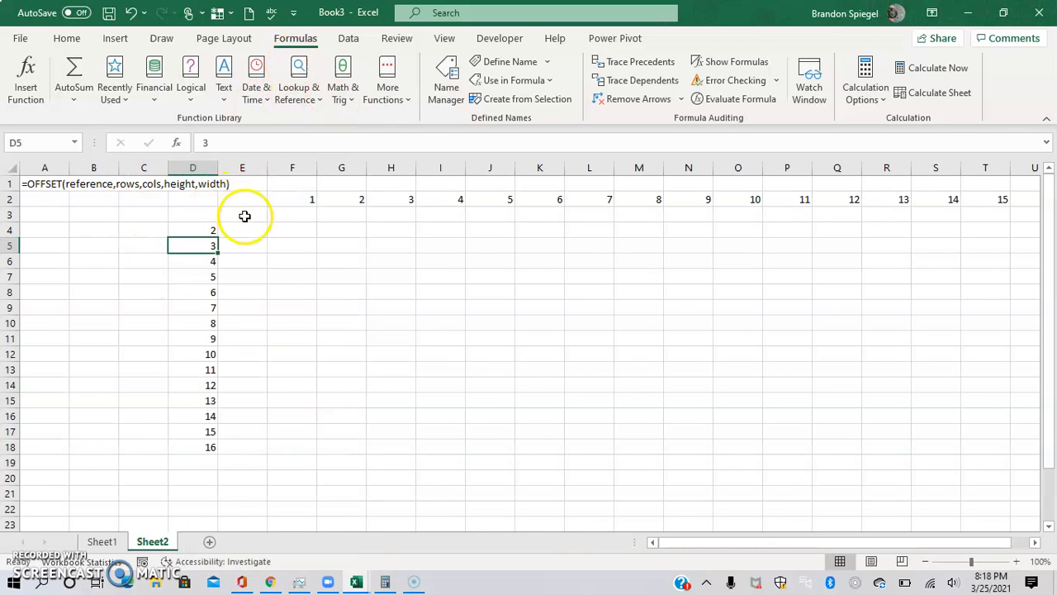
pyautogui.click(196, 229)
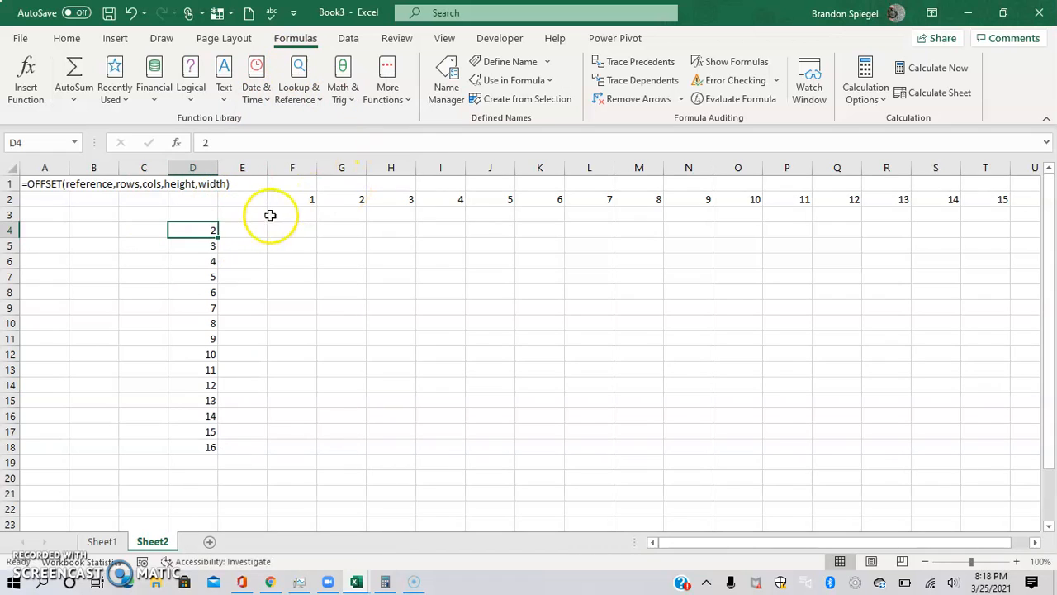
pyautogui.click(492, 63)
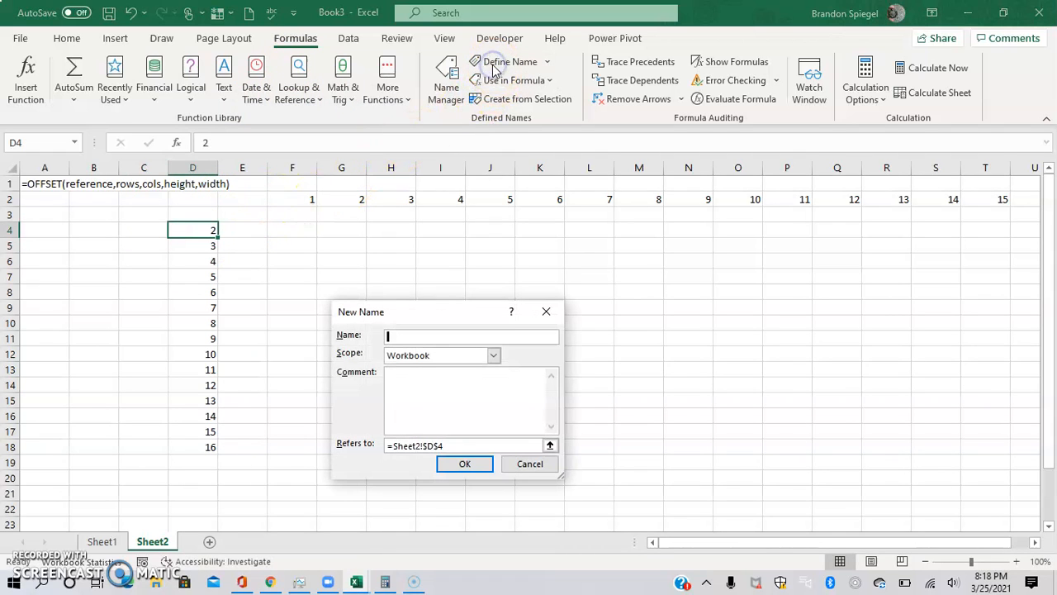
pyautogui.write('test1')
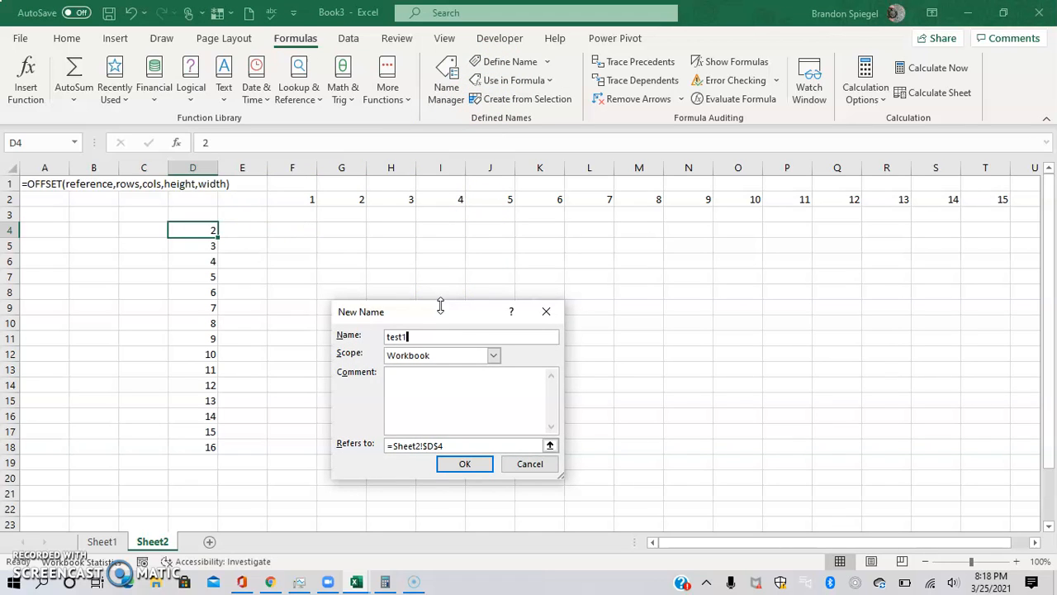
# Replace test1's reference with =offset(Sheet2!$D$4,0,0, followed by a count function for the height
pyautogui.moveTo(455, 443); pyautogui.dragTo(389, 446)
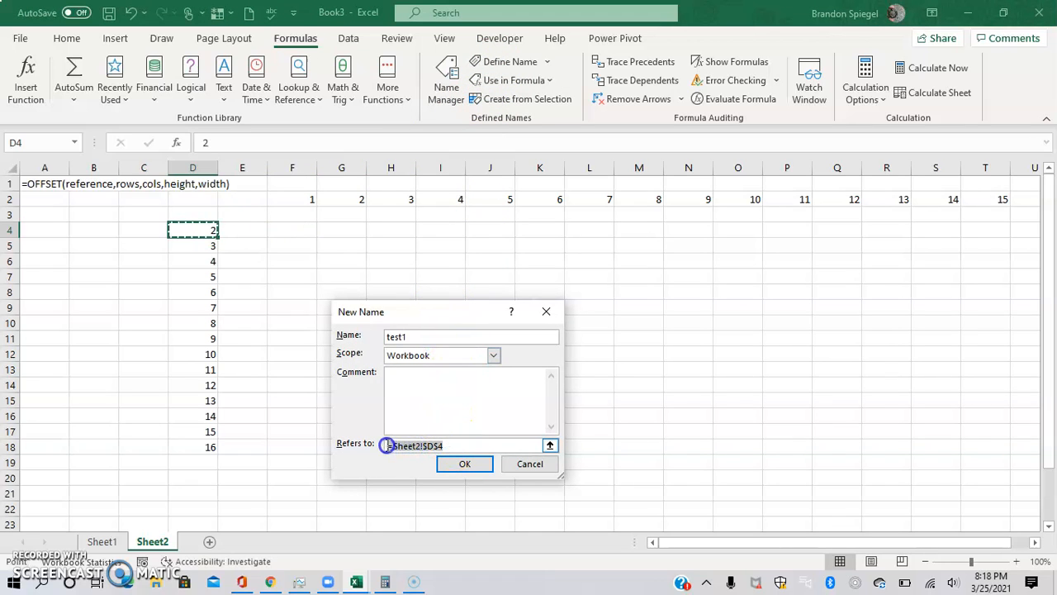
pyautogui.press('BackSpace')
pyautogui.write('=')
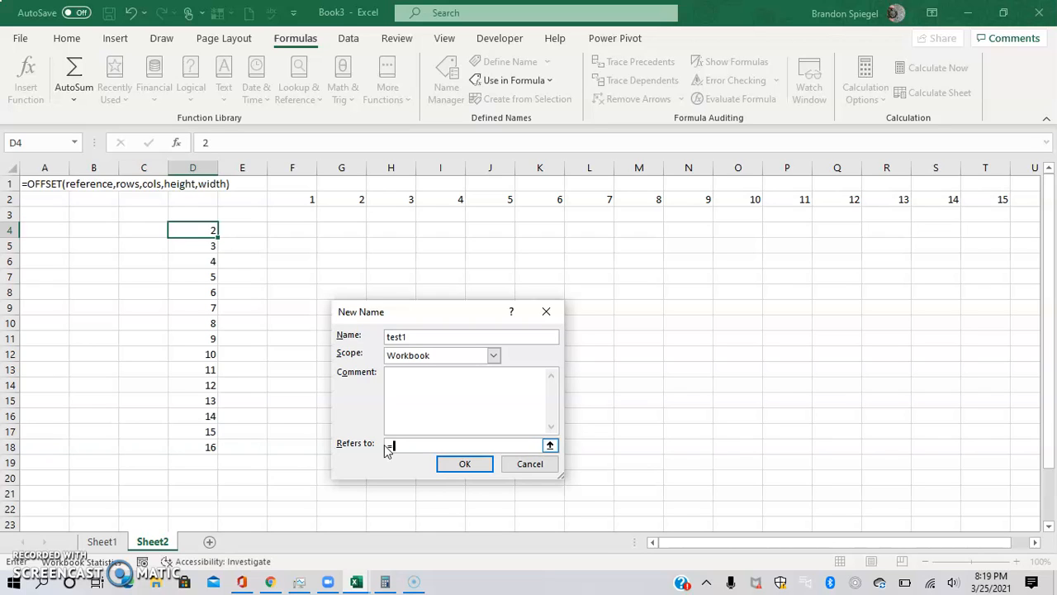
pyautogui.write('offset(')
pyautogui.click(196, 228)
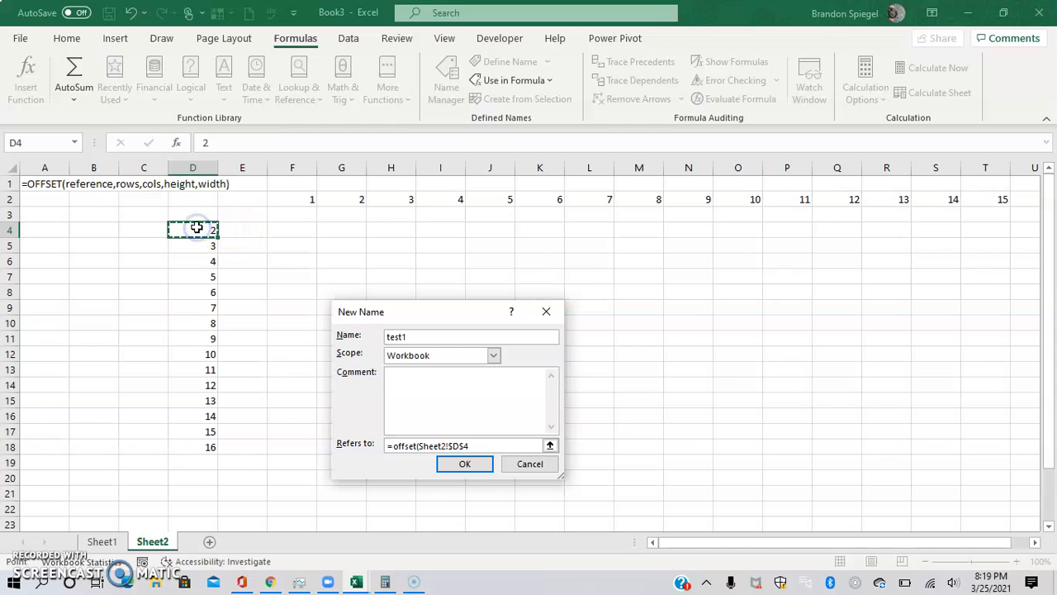
pyautogui.click(496, 445)
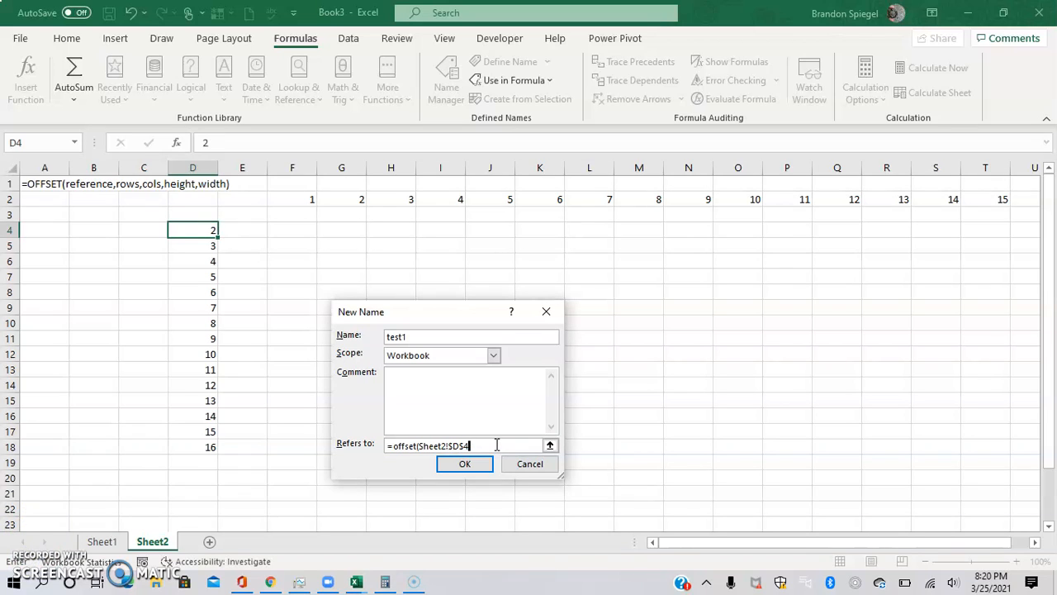
pyautogui.write(',0,0,')
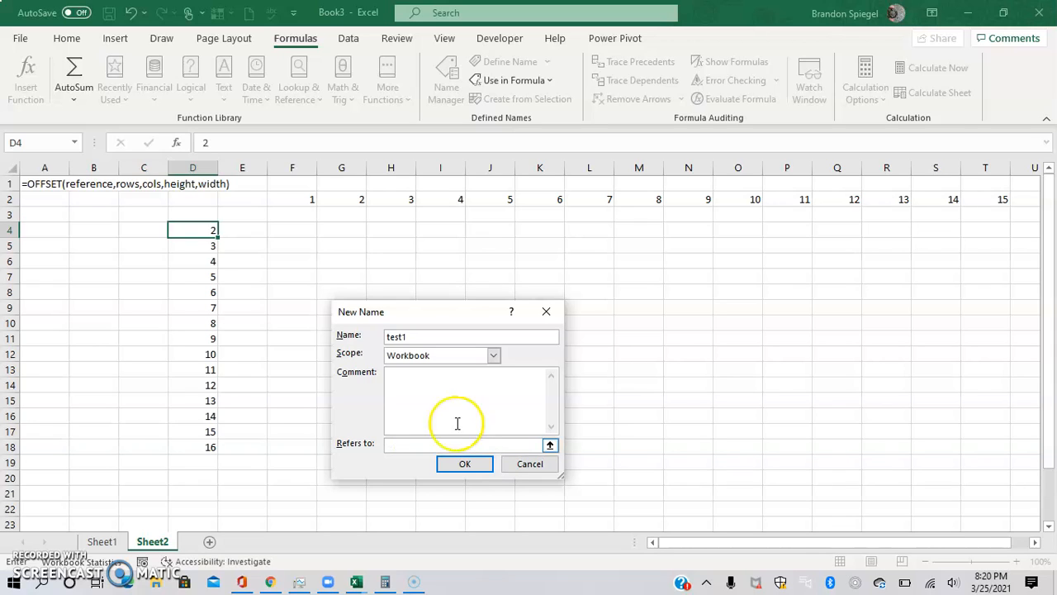
pyautogui.click(498, 444)
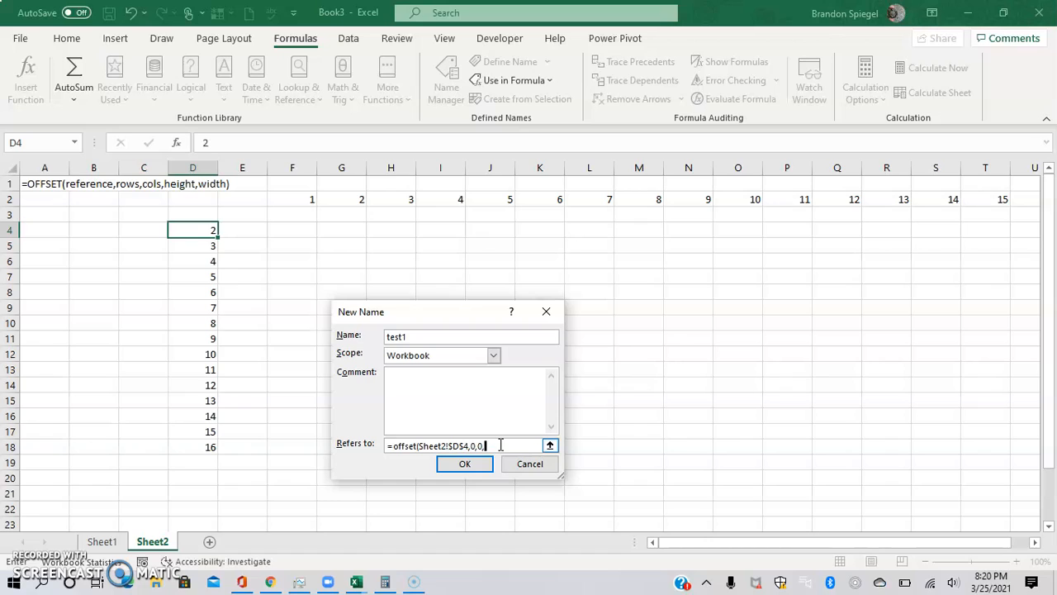
pyautogui.write('count(')
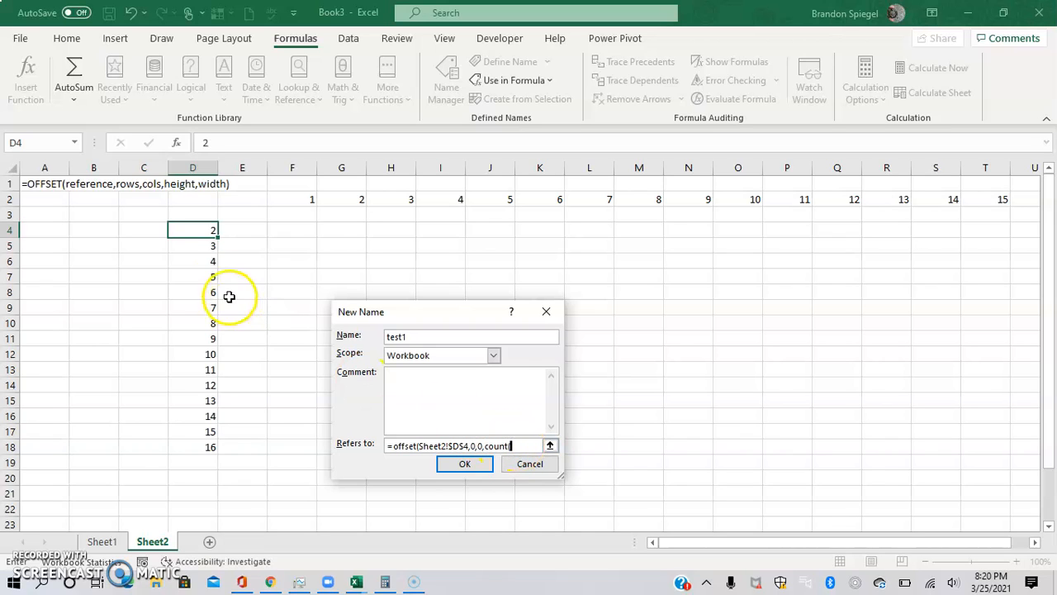
# Set the count range to Sheet2!$D$4:$D$67 and save the test1 name
pyautogui.moveTo(192, 230); pyautogui.dragTo(193, 416)
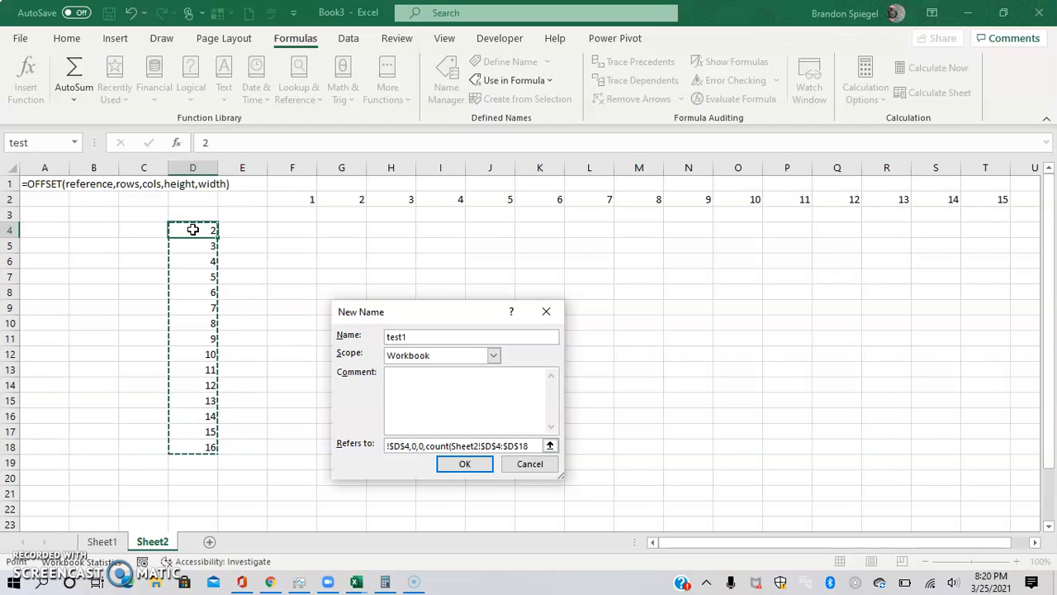
pyautogui.moveTo(192, 447); pyautogui.dragTo(192, 537)
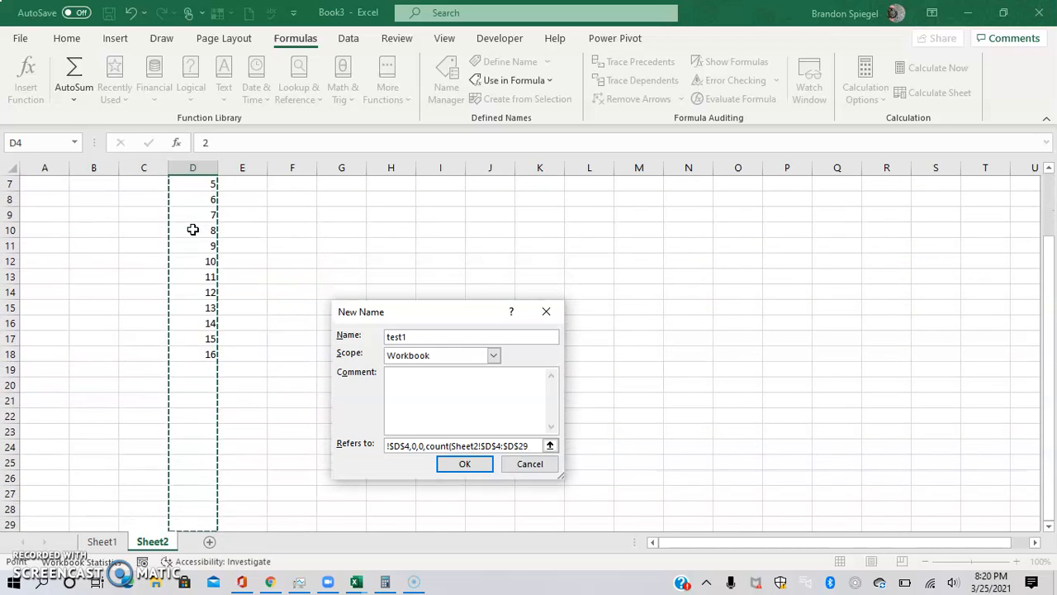
pyautogui.hotkey('shift', 'Down')
pyautogui.hotkey('shift', 'Down')
pyautogui.hotkey('shift', 'Down')
pyautogui.hotkey('shift', 'Down')
pyautogui.hotkey('shift', 'Down')
pyautogui.hotkey('shift', 'Down')
pyautogui.hotkey('shift', 'Down')
pyautogui.hotkey('shift', 'Down')
pyautogui.hotkey('shift', 'Down')
pyautogui.hotkey('shift', 'Down')
pyautogui.hotkey('shift', 'Down')
pyautogui.hotkey('shift', 'Down')
pyautogui.hotkey('shift', 'Down')
pyautogui.hotkey('shift', 'Down')
pyautogui.hotkey('shift', 'Down')
pyautogui.hotkey('shift', 'Down')
pyautogui.hotkey('shift', 'Down')
pyautogui.hotkey('shift', 'Down')
pyautogui.hotkey('shift', 'Down')
pyautogui.hotkey('shift', 'Down')
pyautogui.hotkey('shift', 'Down')
pyautogui.hotkey('shift', 'Down')
pyautogui.hotkey('shift', 'Down')
pyautogui.hotkey('shift', 'Down')
pyautogui.hotkey('shift', 'Down')
pyautogui.hotkey('shift', 'Down')
pyautogui.hotkey('shift', 'Down')
pyautogui.hotkey('shift', 'Down')
pyautogui.hotkey('shift', 'Down')
pyautogui.hotkey('shift', 'Down')
pyautogui.hotkey('shift', 'Down')
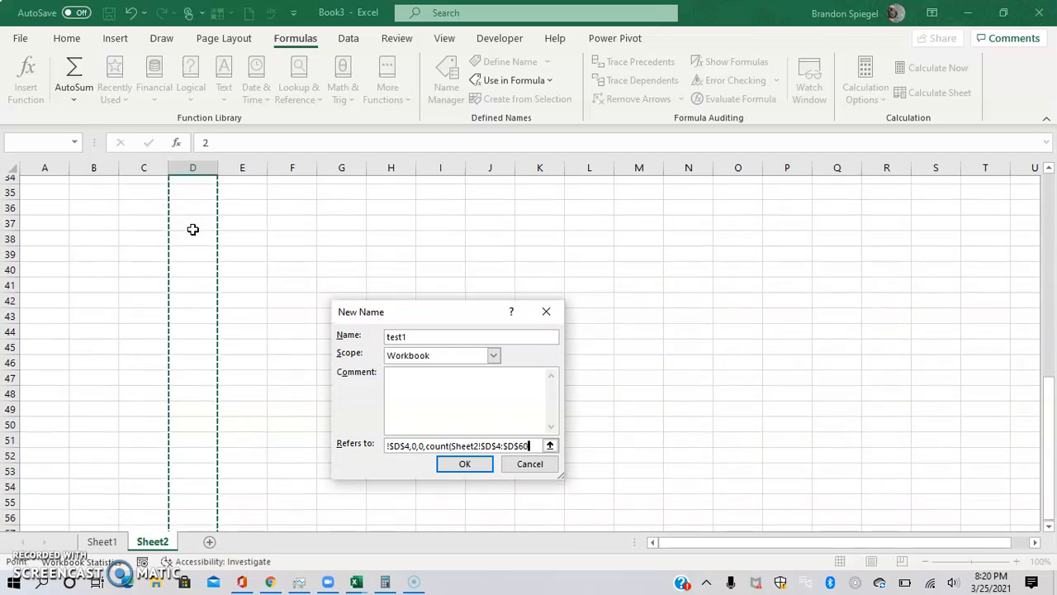
pyautogui.hotkey('shift', 'Down')
pyautogui.hotkey('shift', 'Down')
pyautogui.hotkey('shift', 'Down')
pyautogui.hotkey('shift', 'Down')
pyautogui.hotkey('shift', 'Down')
pyautogui.hotkey('shift', 'Down')
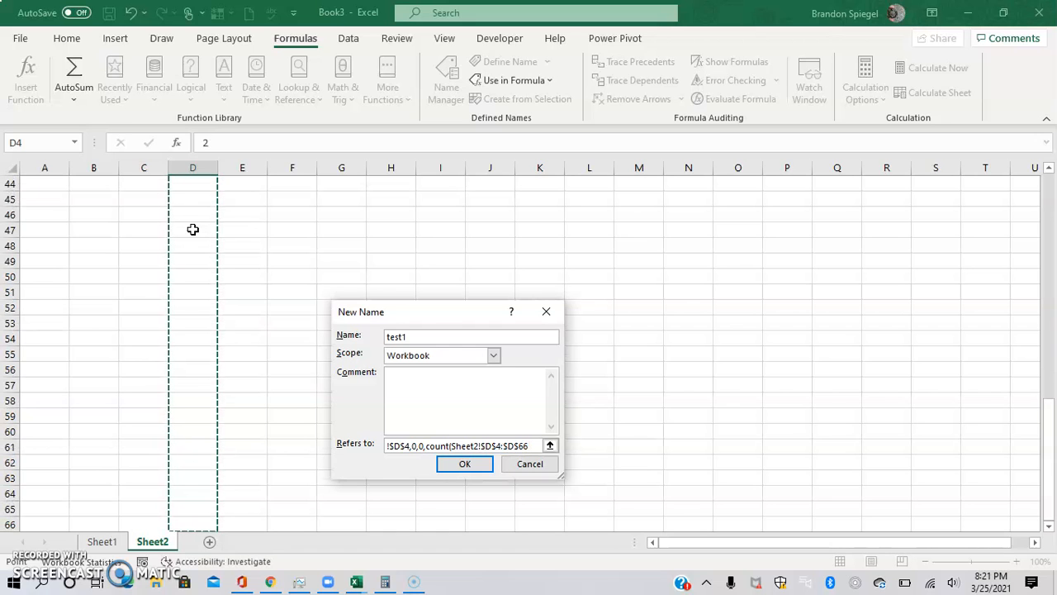
pyautogui.hotkey('shift', 'Down')
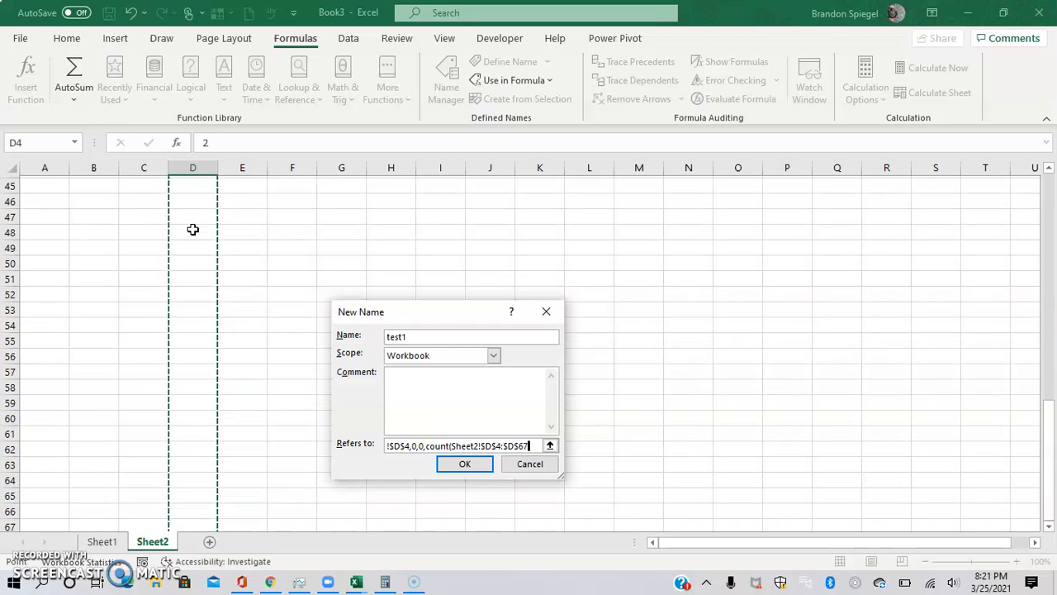
pyautogui.press('Return')
pyautogui.press('Return')
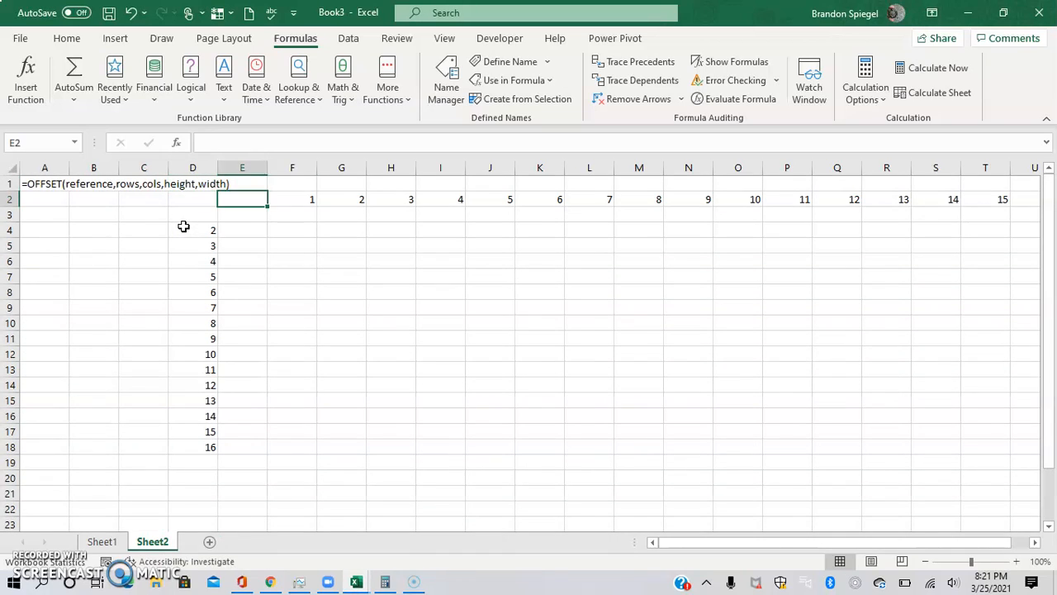
# Select cell F3 and start defining a new workbook name called test2
pyautogui.press('Right')
pyautogui.press('Down')
pyautogui.press('Up')
pyautogui.press('Up')
pyautogui.press('Down')
pyautogui.press('Right')
pyautogui.hotkey('ctrl', 'shift', 'Right')
pyautogui.press('Left')
pyautogui.press('Left')
pyautogui.press('Right')
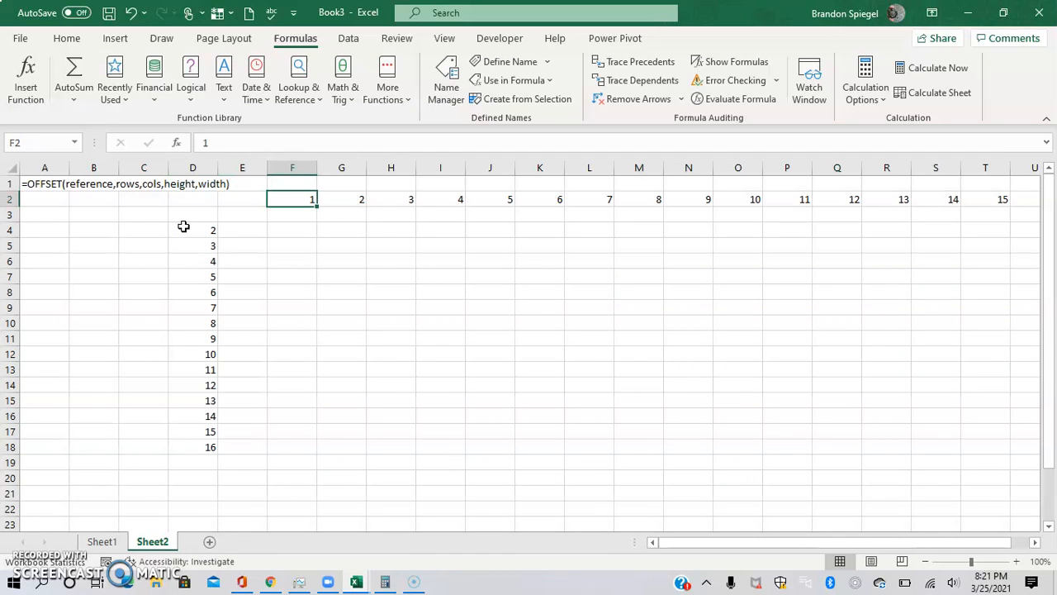
pyautogui.press('Down')
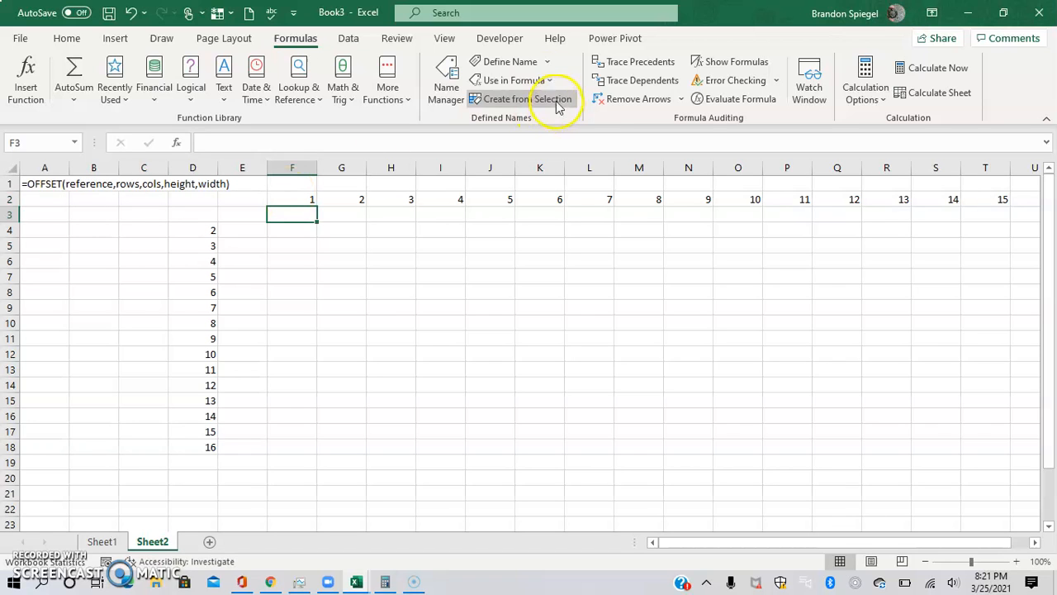
pyautogui.click(511, 62)
pyautogui.write('test2')
pyautogui.press('Tab')
pyautogui.press('Tab')
pyautogui.press('Tab')
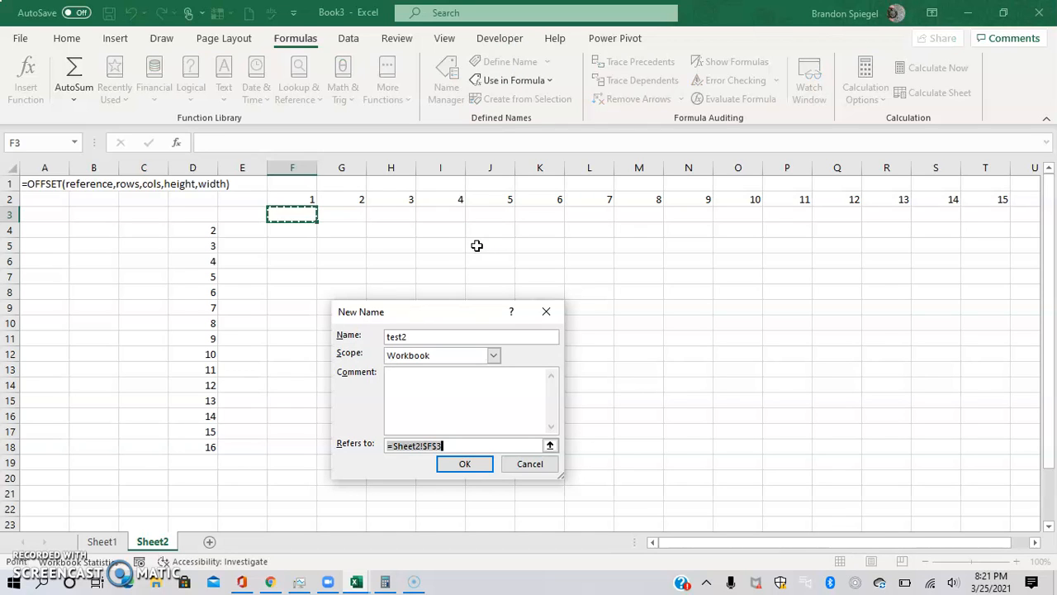
# Set test2's reference to an offset of Sheet2!$F$2 with 0 rows and 0 columns, counting from F2
pyautogui.press('BackSpace')
pyautogui.write('=offset')
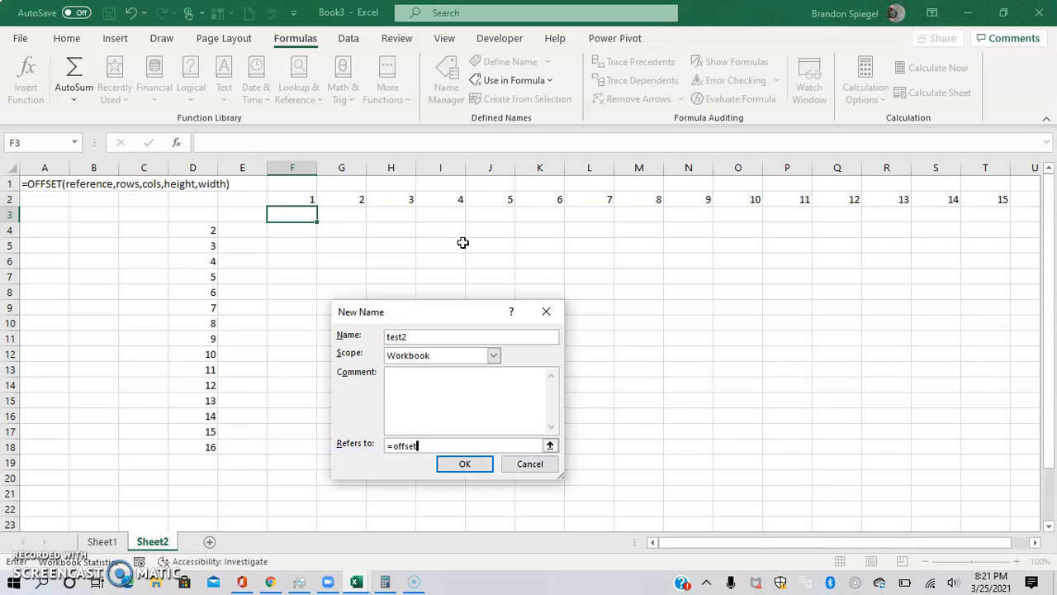
pyautogui.write('(')
pyautogui.click(306, 197)
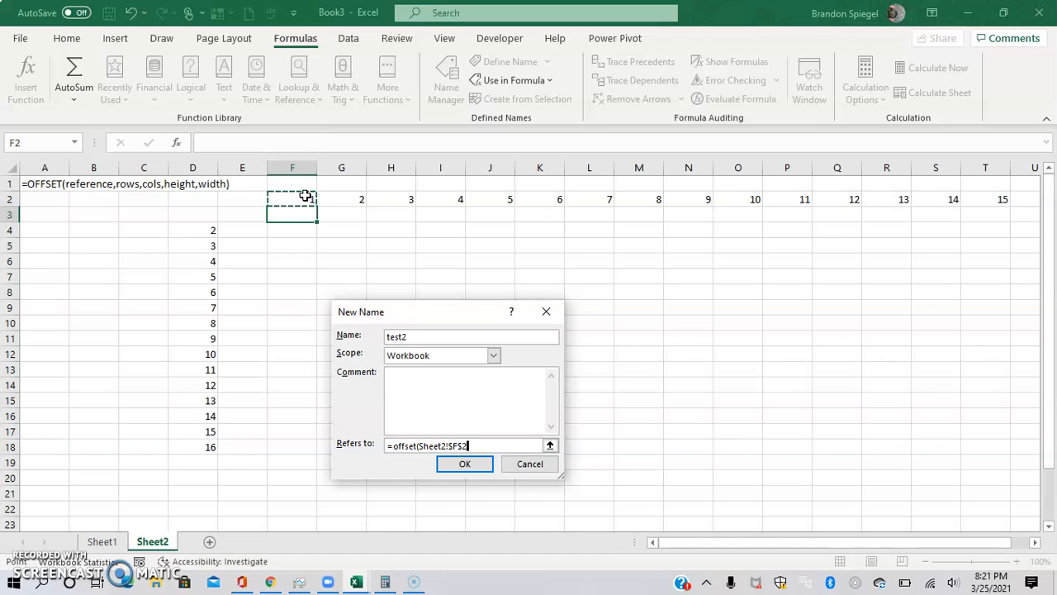
pyautogui.write(',0,0,,')
pyautogui.write('count(')
pyautogui.click(302, 196)
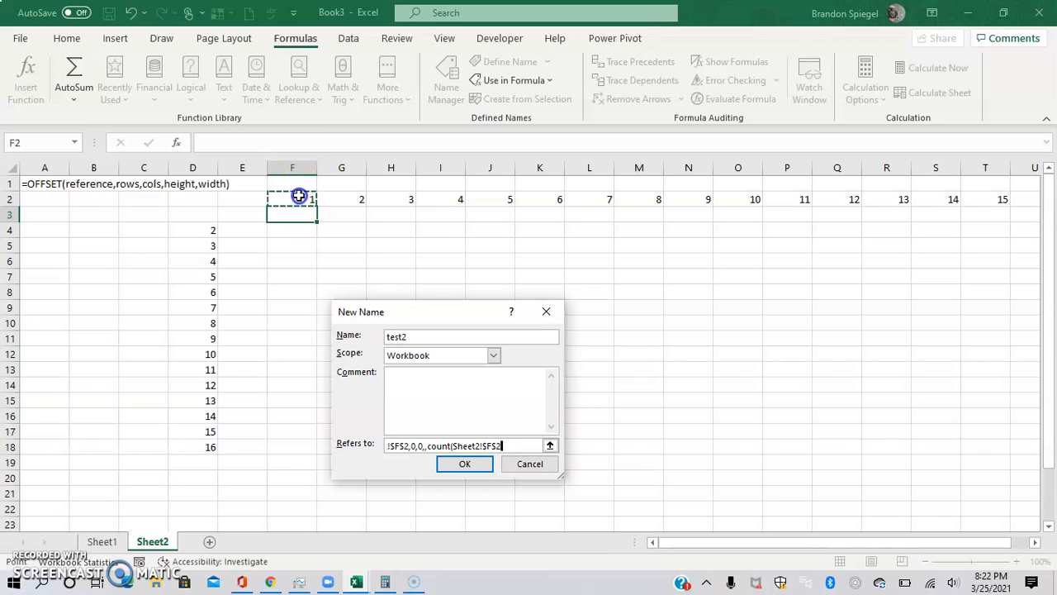
# Set test2's count range to Sheet2!$F$2:$AJ$2, close the parenthesis and save the test2 name
pyautogui.hotkey('shift', 'Right')
pyautogui.hotkey('shift', 'Right')
pyautogui.hotkey('shift', 'Right')
pyautogui.hotkey('shift', 'Right')
pyautogui.hotkey('shift', 'Right')
pyautogui.hotkey('shift', 'Right')
pyautogui.hotkey('shift', 'Right')
pyautogui.hotkey('shift', 'Right')
pyautogui.hotkey('shift', 'Right')
pyautogui.hotkey('shift', 'Right')
pyautogui.hotkey('shift', 'Right')
pyautogui.hotkey('shift', 'Right')
pyautogui.hotkey('shift', 'Right')
pyautogui.hotkey('shift', 'Right')
pyautogui.hotkey('shift', 'Right')
pyautogui.hotkey('shift', 'Right')
pyautogui.hotkey('shift', 'Right')
pyautogui.hotkey('shift', 'Right')
pyautogui.hotkey('shift', 'Right')
pyautogui.hotkey('shift', 'Right')
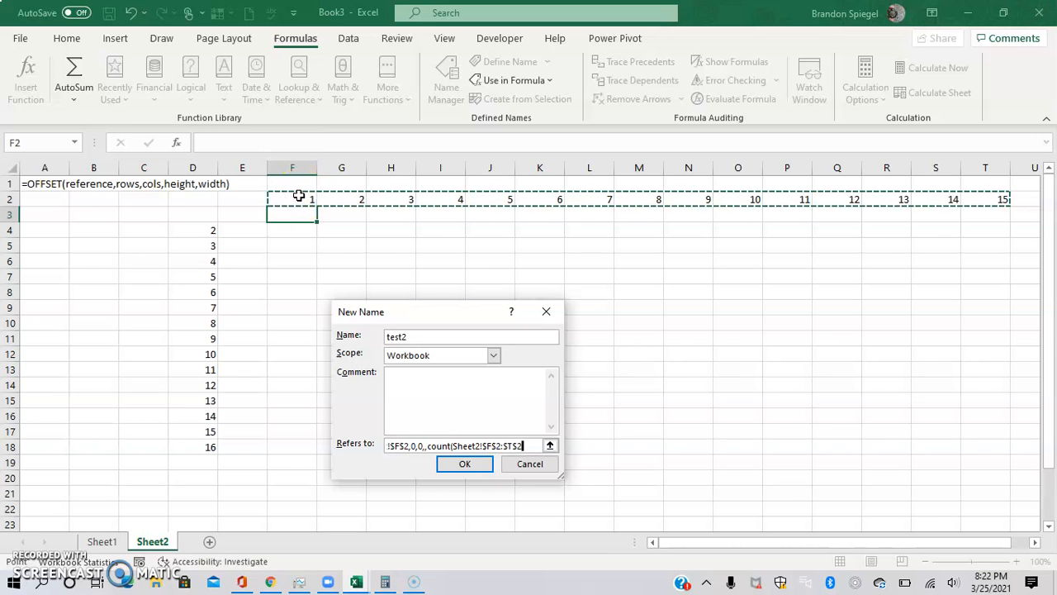
pyautogui.hotkey('shift', 'Right')
pyautogui.hotkey('shift', 'Right')
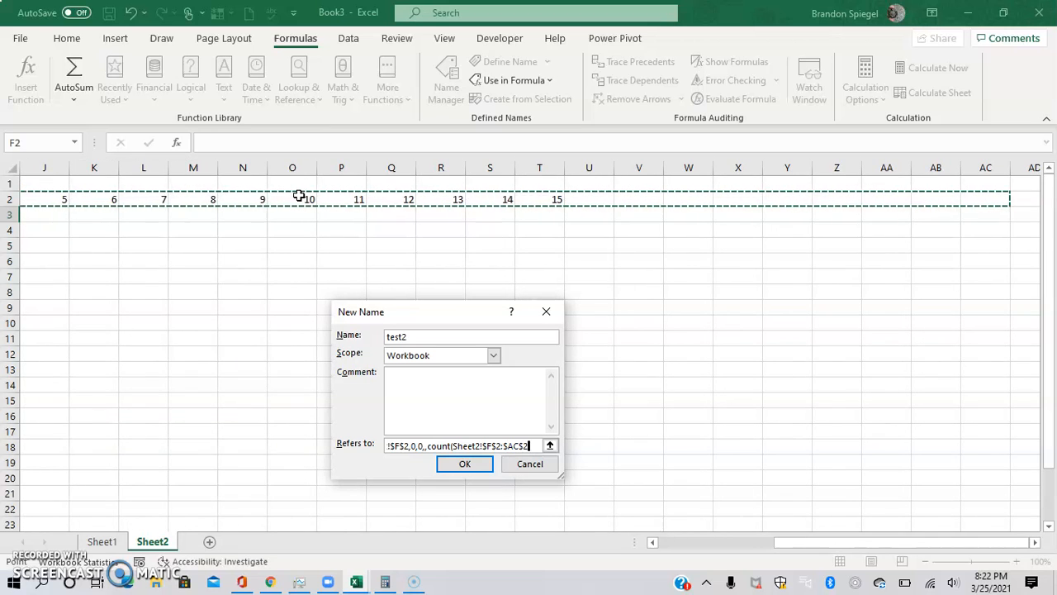
pyautogui.hotkey('shift', 'Right')
pyautogui.hotkey('shift', 'Right')
pyautogui.hotkey('shift', 'Right')
pyautogui.hotkey('shift', 'Right')
pyautogui.hotkey('shift', 'Right')
pyautogui.hotkey('shift', 'Right')
pyautogui.hotkey('shift', 'Right')
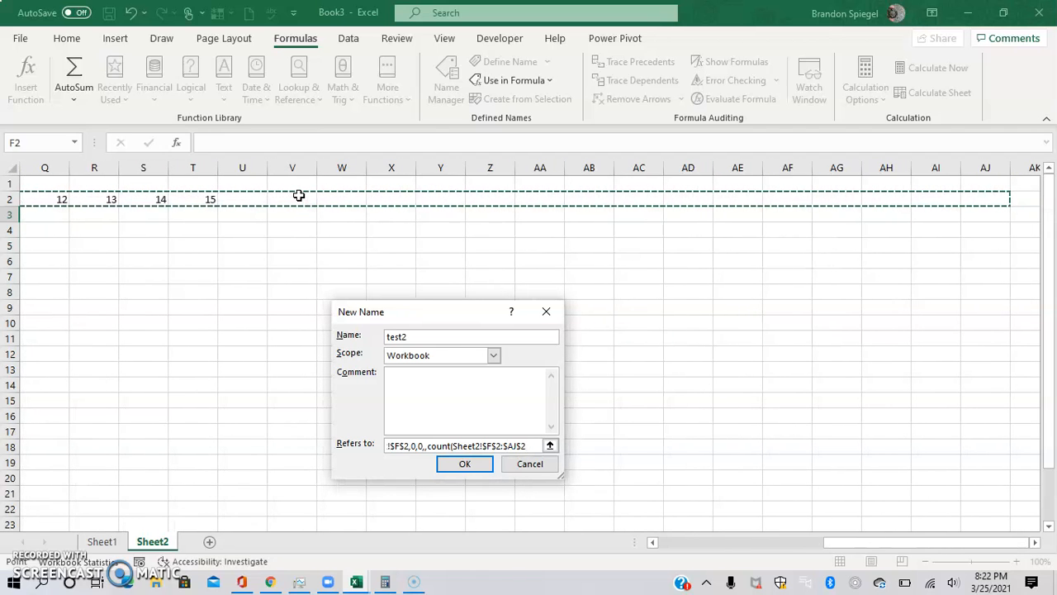
pyautogui.write(')')
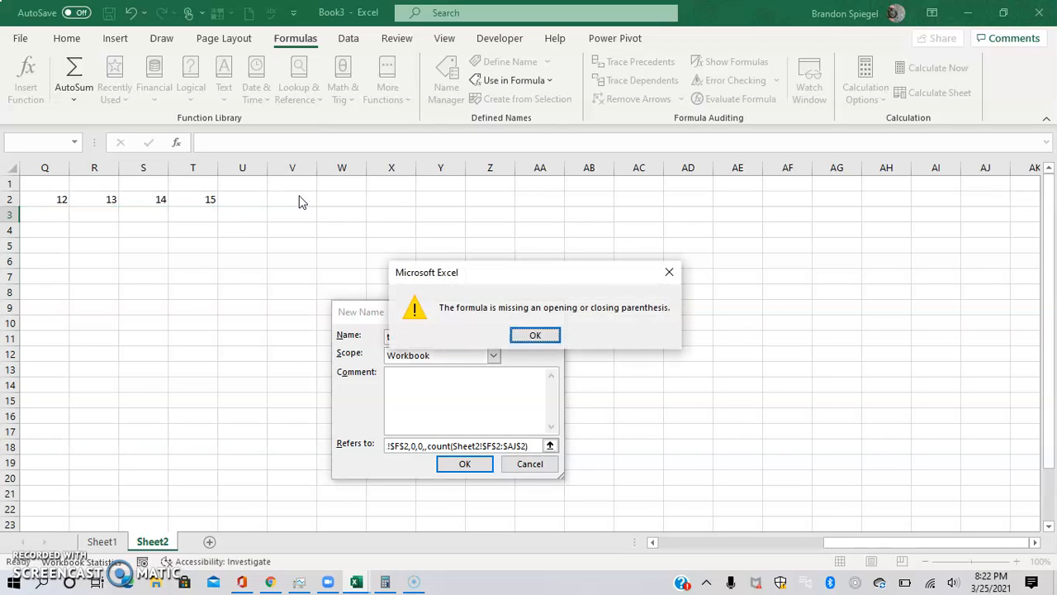
pyautogui.press('Return')
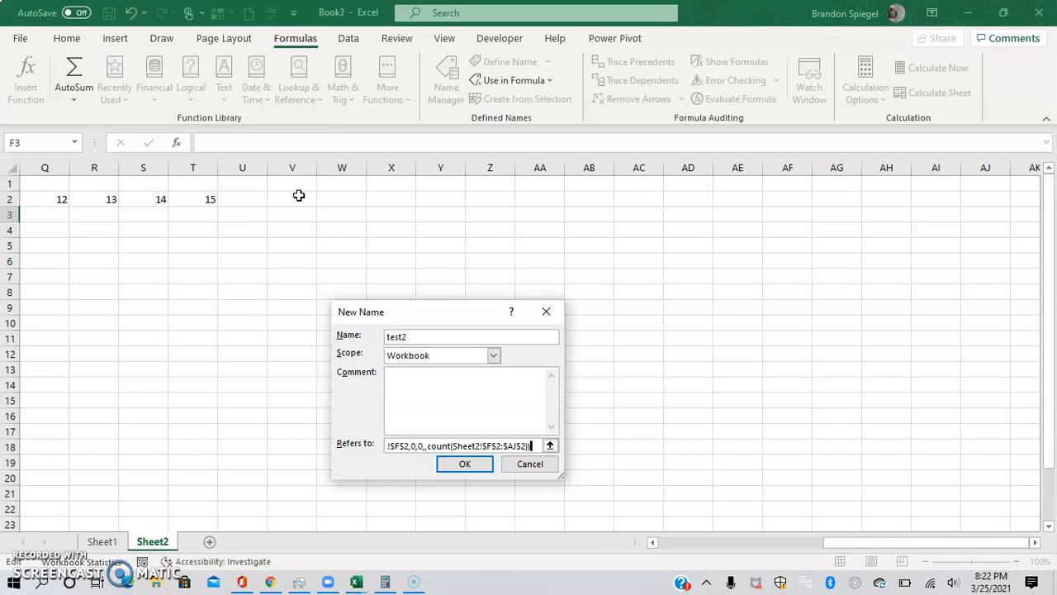
pyautogui.press('Return')
# Enter =test1 in cell G5 to spill the test1 range
pyautogui.press('Left')
pyautogui.press('Left')
pyautogui.press('Left')
pyautogui.press('Left')
pyautogui.press('Left')
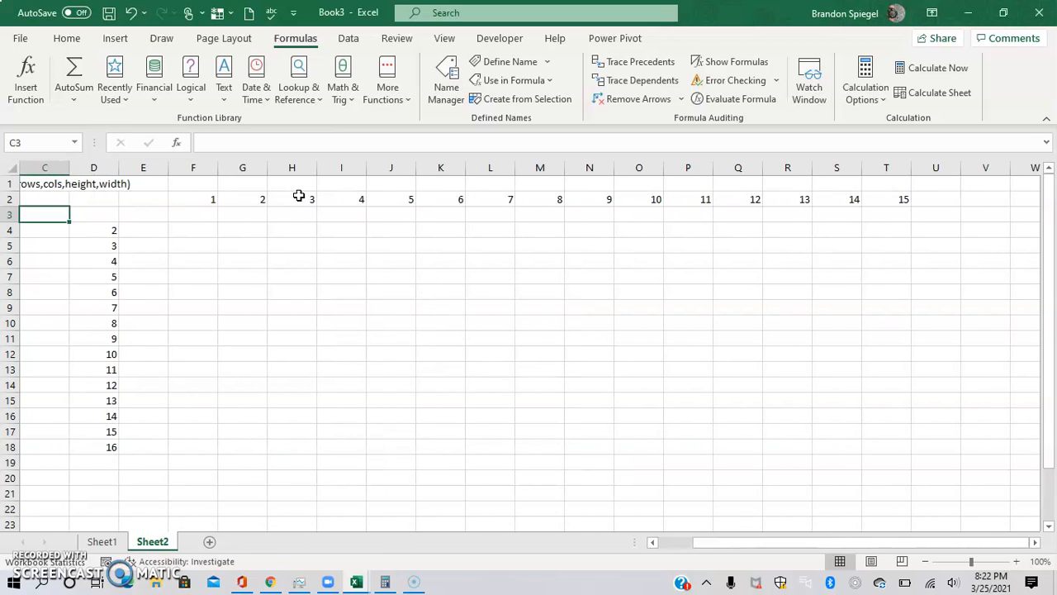
pyautogui.click(359, 280)
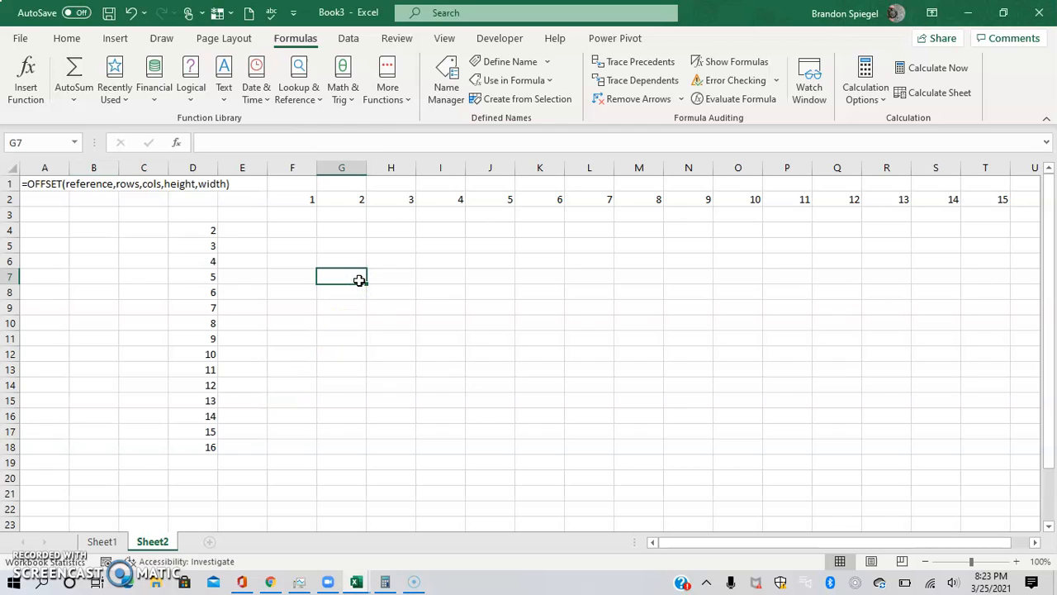
pyautogui.press('Up')
pyautogui.press('Up')
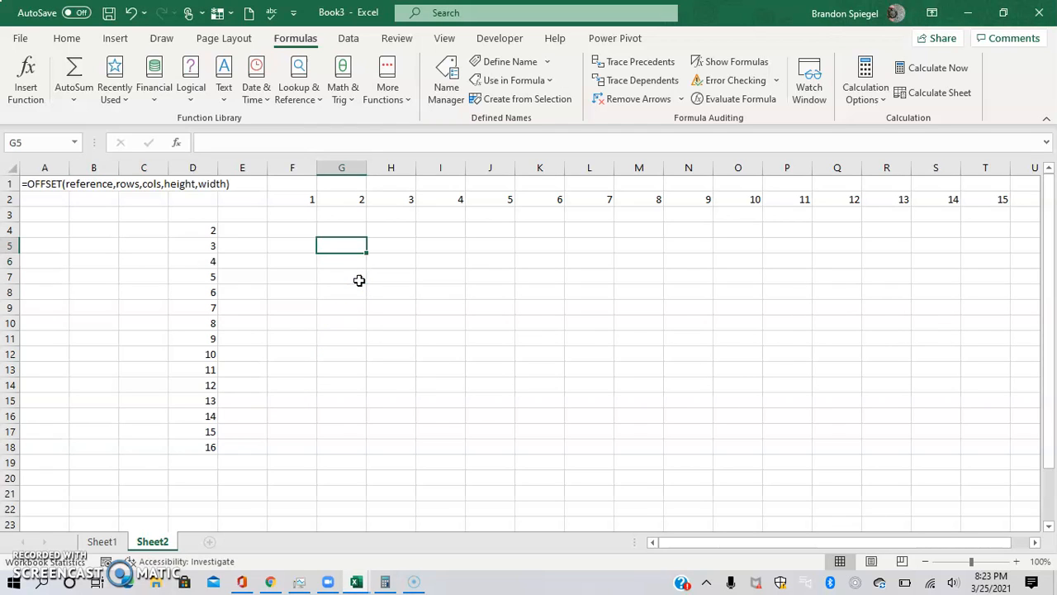
pyautogui.write('=test')
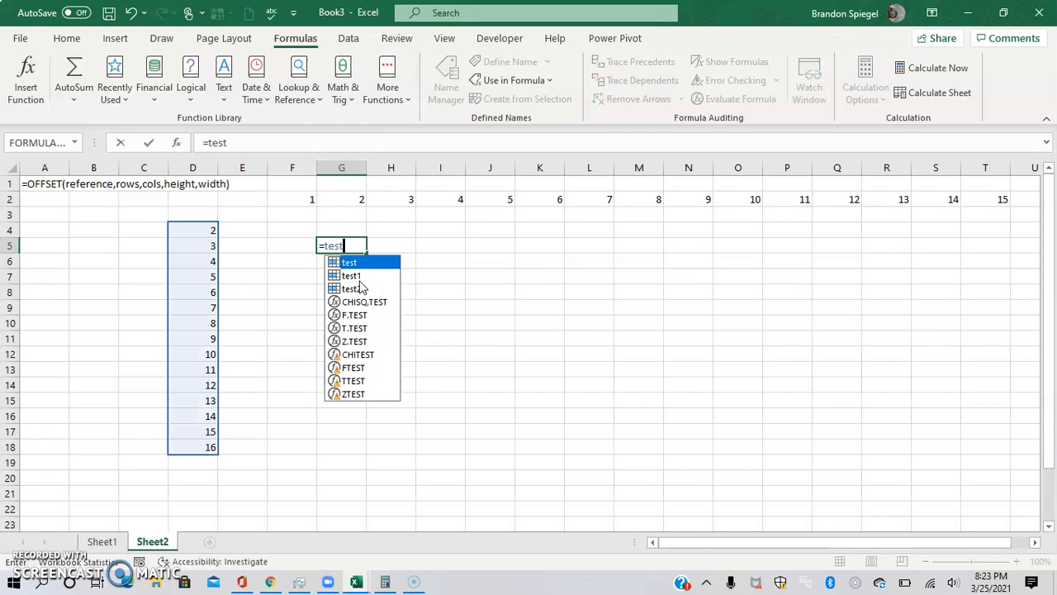
pyautogui.press('Down')
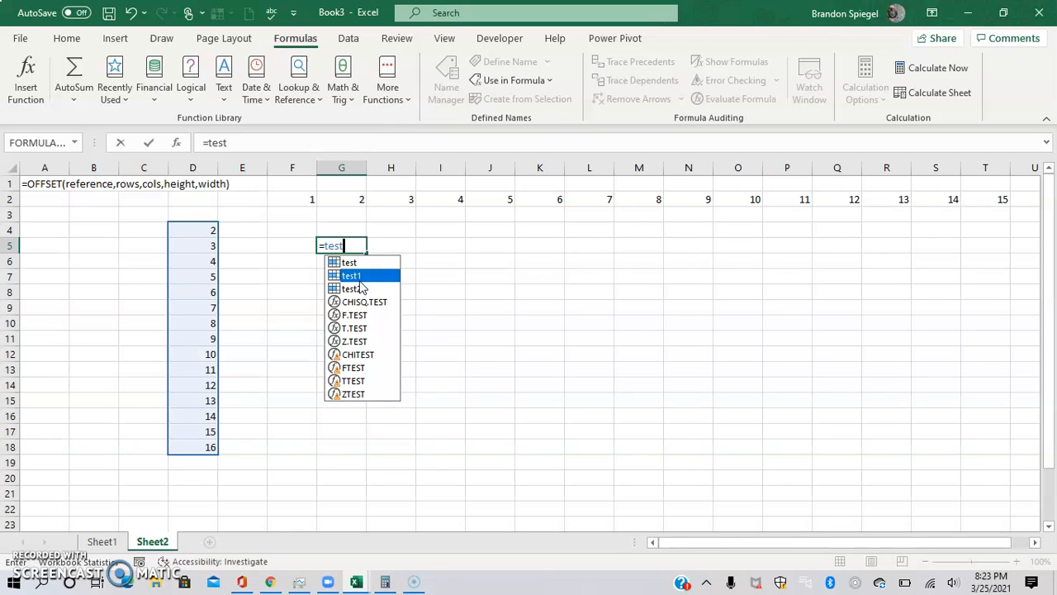
pyautogui.write('1')
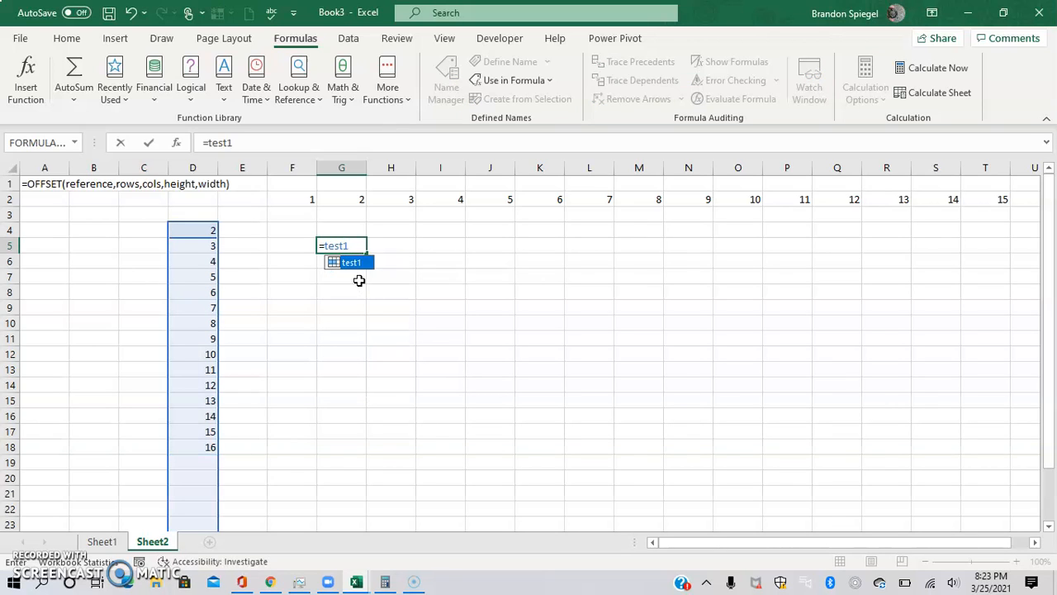
pyautogui.press('Return')
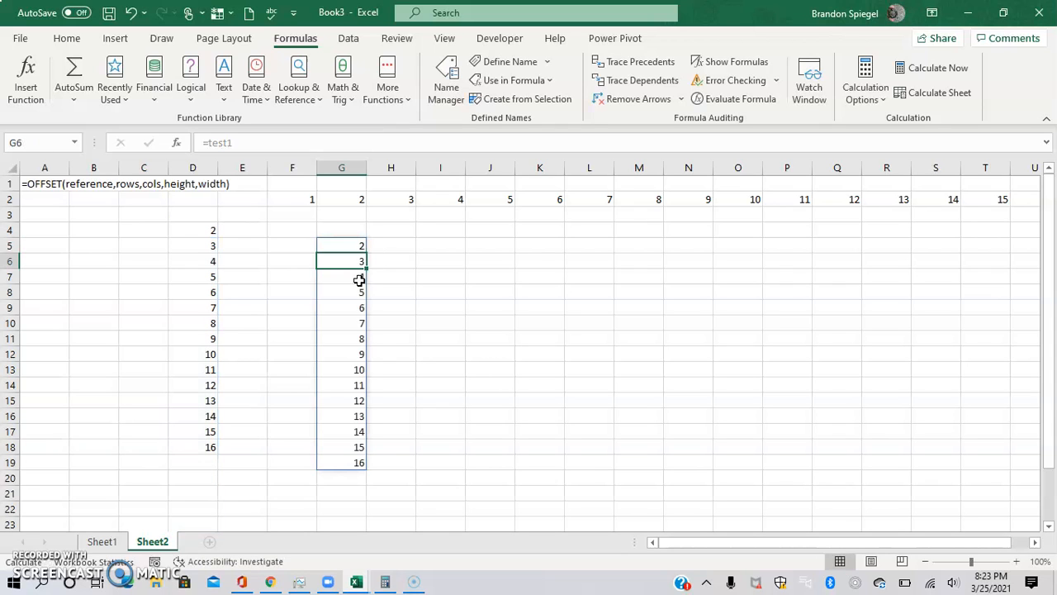
# Add the values 17, 18 and 19 below the column of numbers in D19:D21
pyautogui.press('Up')
pyautogui.hotkey('ctrl', 'shift', 'Down')
pyautogui.press('Up')
pyautogui.press('Down')
pyautogui.hotkey('ctrl', 'shift', 'Down')
pyautogui.press('Down')
pyautogui.press('Left')
pyautogui.press('Left')
pyautogui.press('Left')
pyautogui.hotkey('ctrl', 'Down')
pyautogui.write('17.')
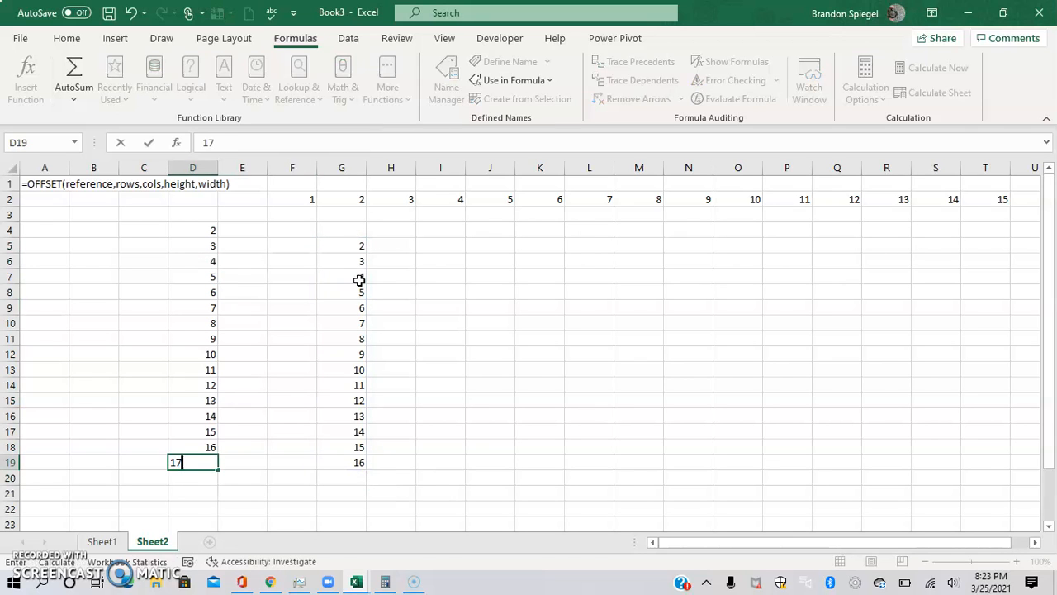
pyautogui.press('Return')
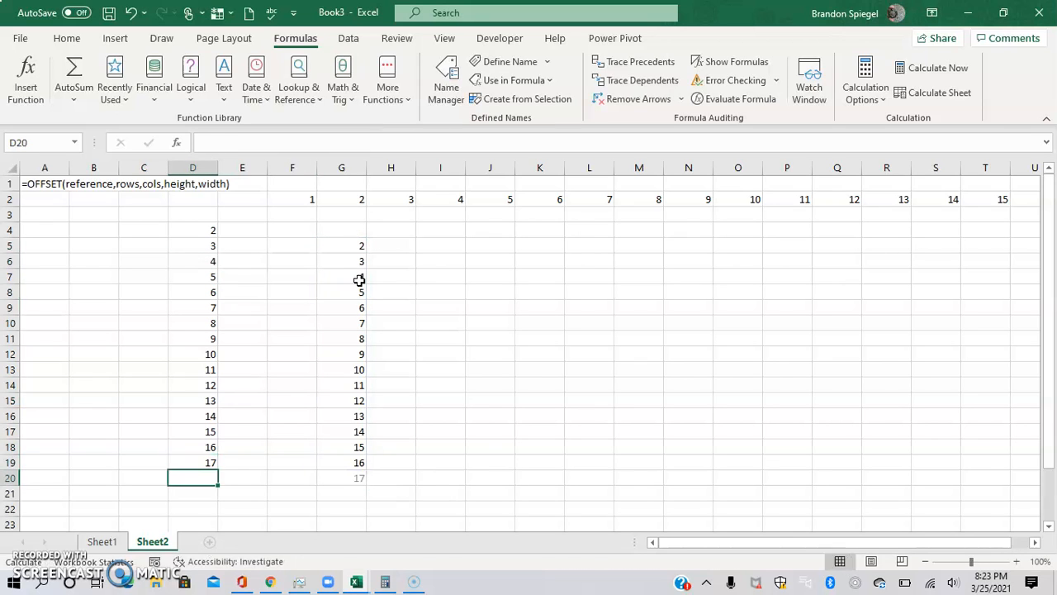
pyautogui.write('18')
pyautogui.press('Return')
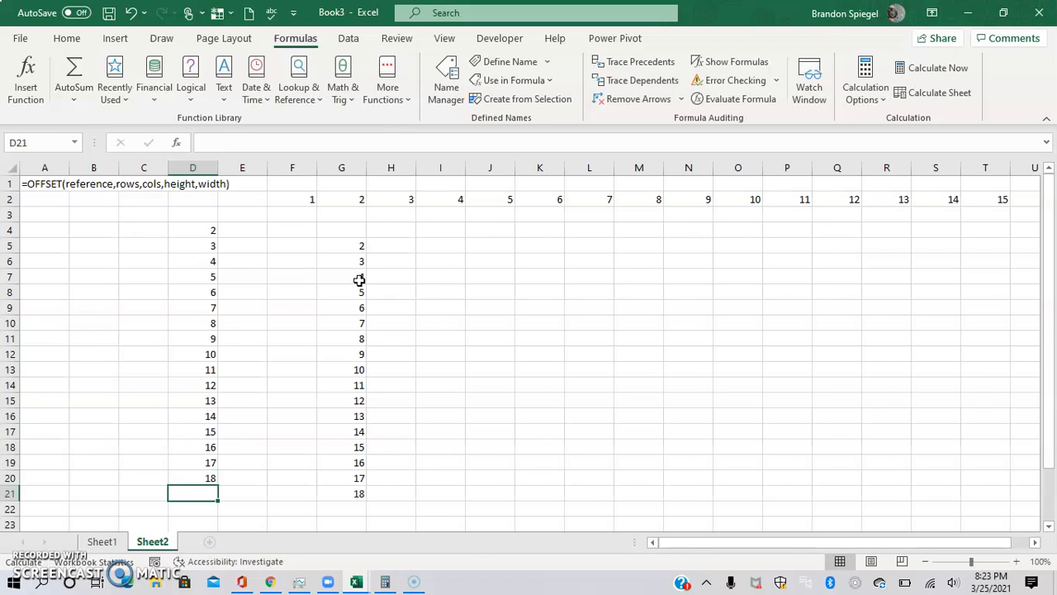
pyautogui.write('19')
pyautogui.press('Return')
# Enter =TRANSPOSE(test2) in cell I5 to spill the row range as a column
pyautogui.press('Up')
pyautogui.press('Right')
pyautogui.press('Right')
pyautogui.press('Right')
pyautogui.press('Right')
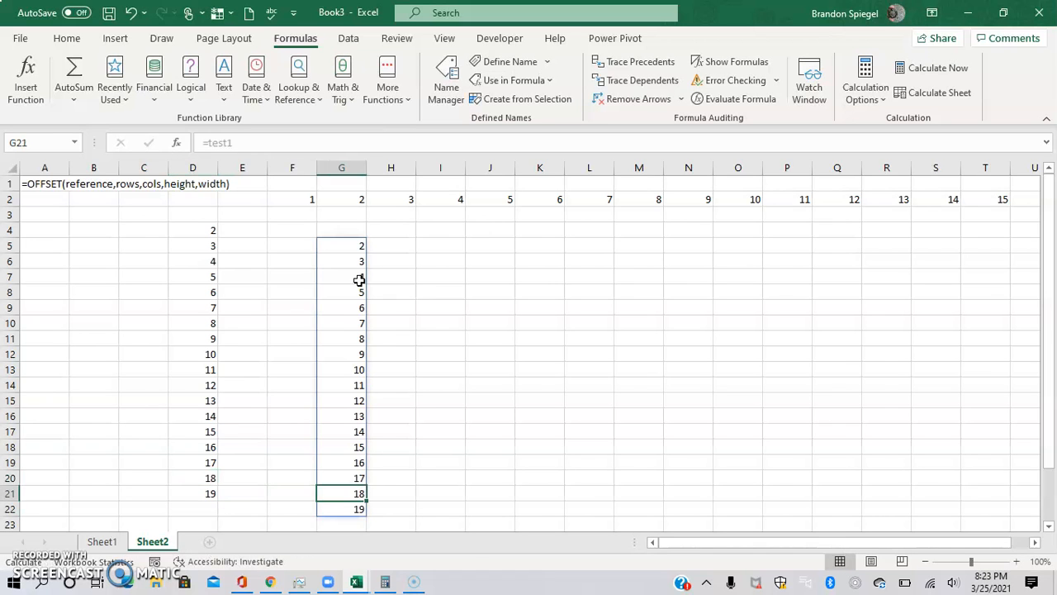
pyautogui.hotkey('ctrl', 'Up')
pyautogui.press('Right')
pyautogui.press('Right')
pyautogui.hotkey('ctrl', 'Right')
pyautogui.press('Left')
pyautogui.press('Down')
pyautogui.press('Left')
pyautogui.press('Left')
pyautogui.press('Left')
pyautogui.press('Left')
pyautogui.press('Down')
pyautogui.press('Left')
pyautogui.press('Left')
pyautogui.press('Left')
pyautogui.press('Down')
pyautogui.press('Left')
pyautogui.press('Left')
pyautogui.press('Left')
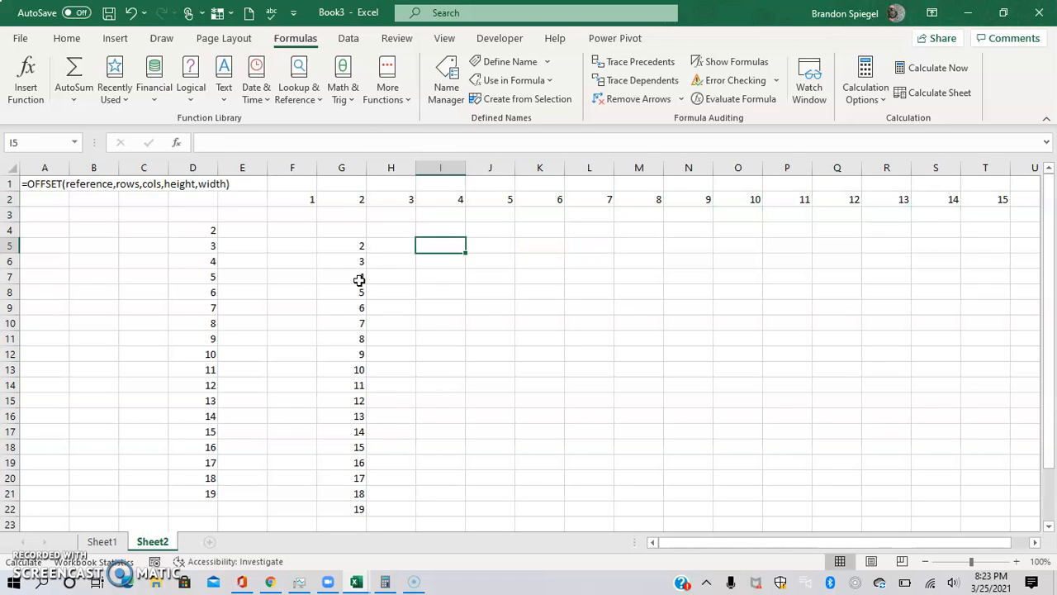
pyautogui.press('Left')
pyautogui.press('Left')
pyautogui.hotkey('ctrl', 'Up')
pyautogui.press('Left')
pyautogui.hotkey('ctrl', 'shift', 'Right')
pyautogui.press('Down')
pyautogui.press('Right')
pyautogui.press('Right')
pyautogui.press('Down')
pyautogui.press('Right')
pyautogui.press('Down')
pyautogui.write('=tra')
pyautogui.press('Tab')
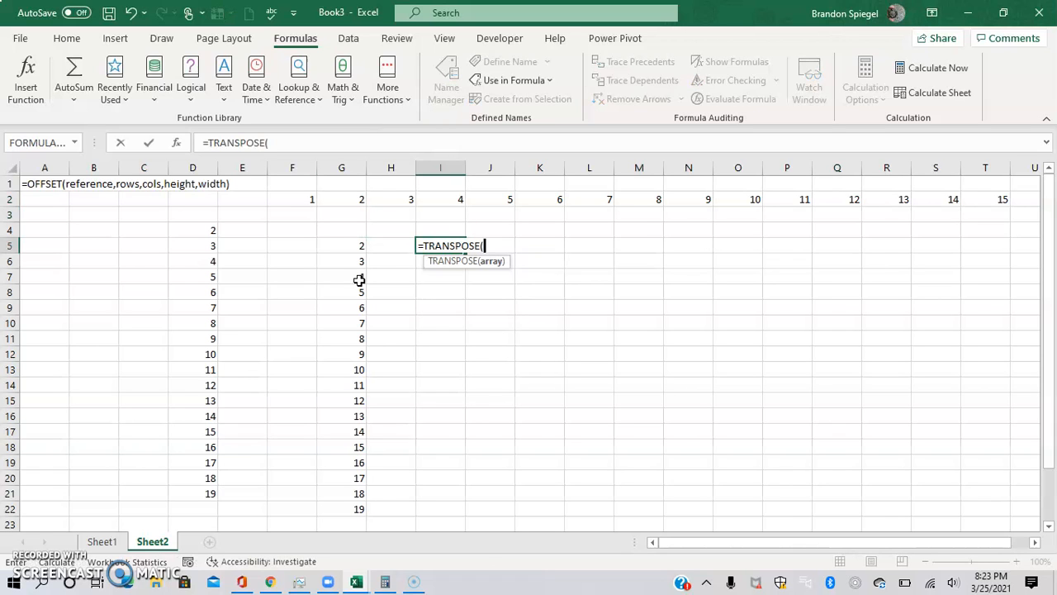
pyautogui.write('test')
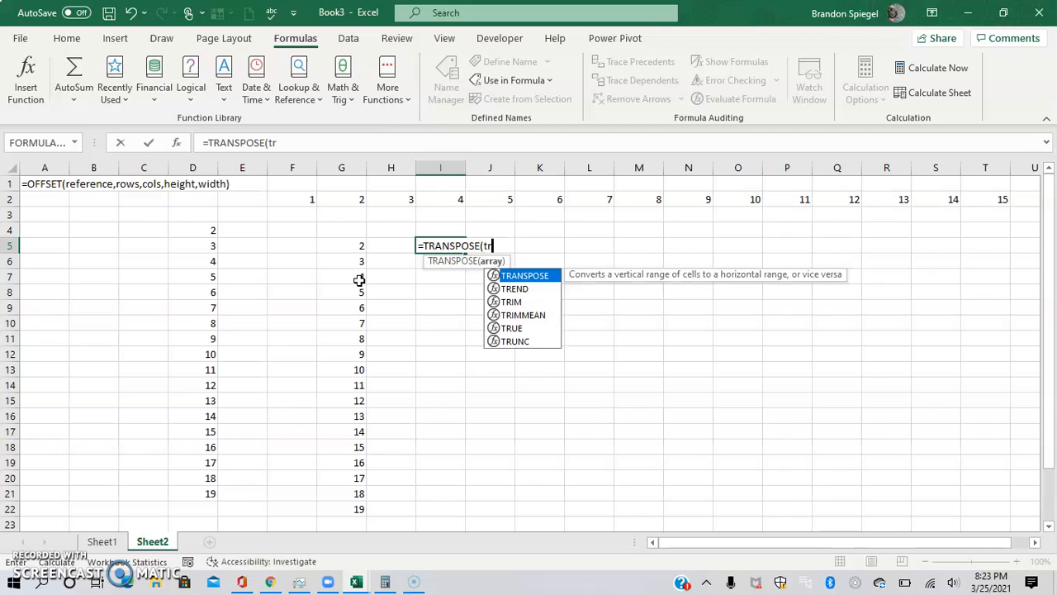
pyautogui.press('Down')
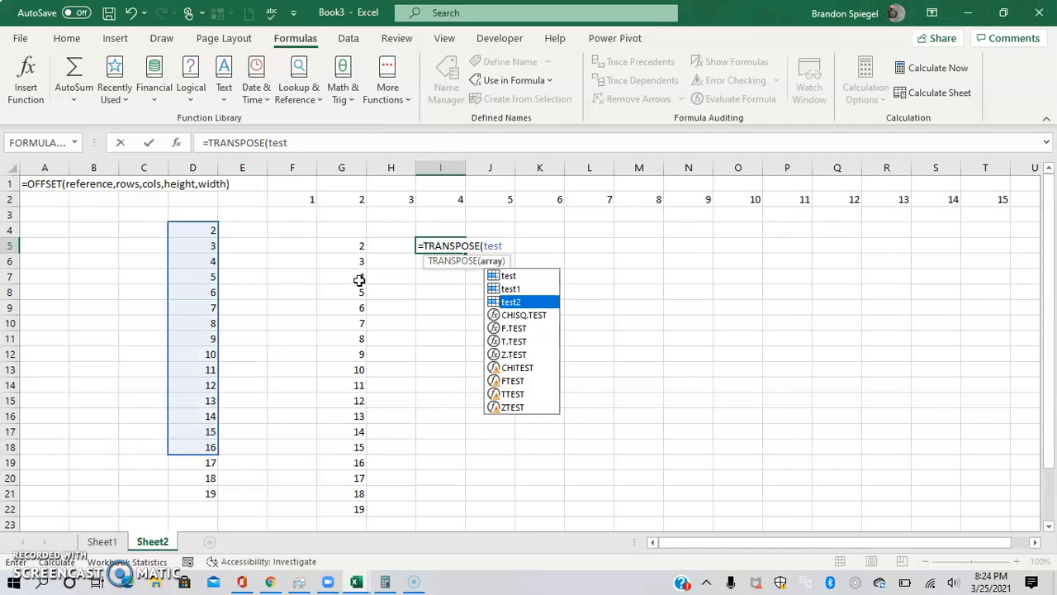
pyautogui.write('2')
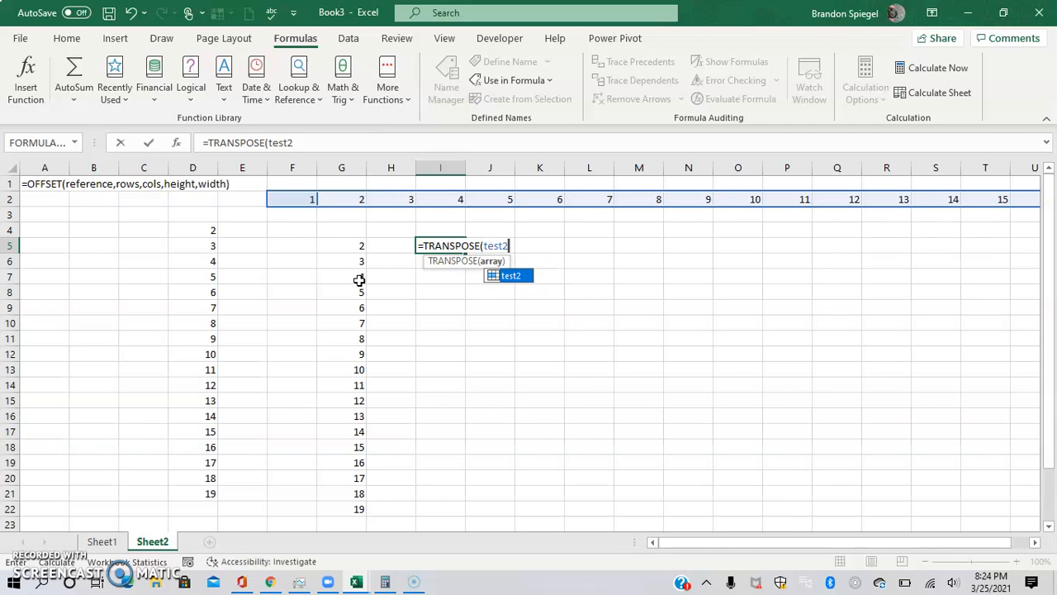
pyautogui.write(')')
pyautogui.press('Return')
# Enter 25 in cell U2 at the end of the row of numbers
pyautogui.press('Up')
pyautogui.press('Up')
pyautogui.press('Up')
pyautogui.hotkey('ctrl', 'Right')
pyautogui.click(978, 201)
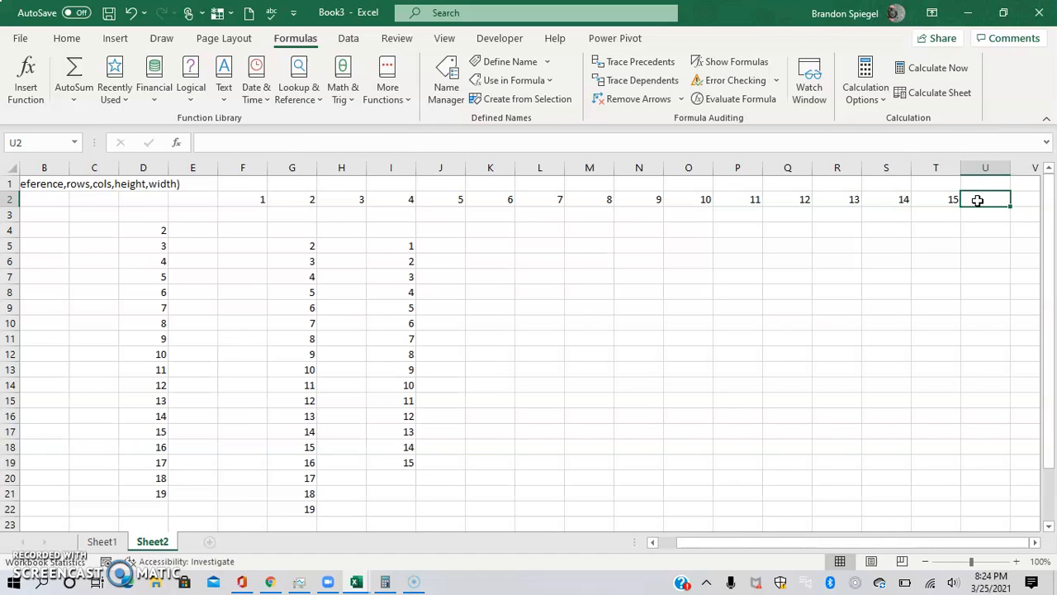
pyautogui.write('25')
pyautogui.press('Return')
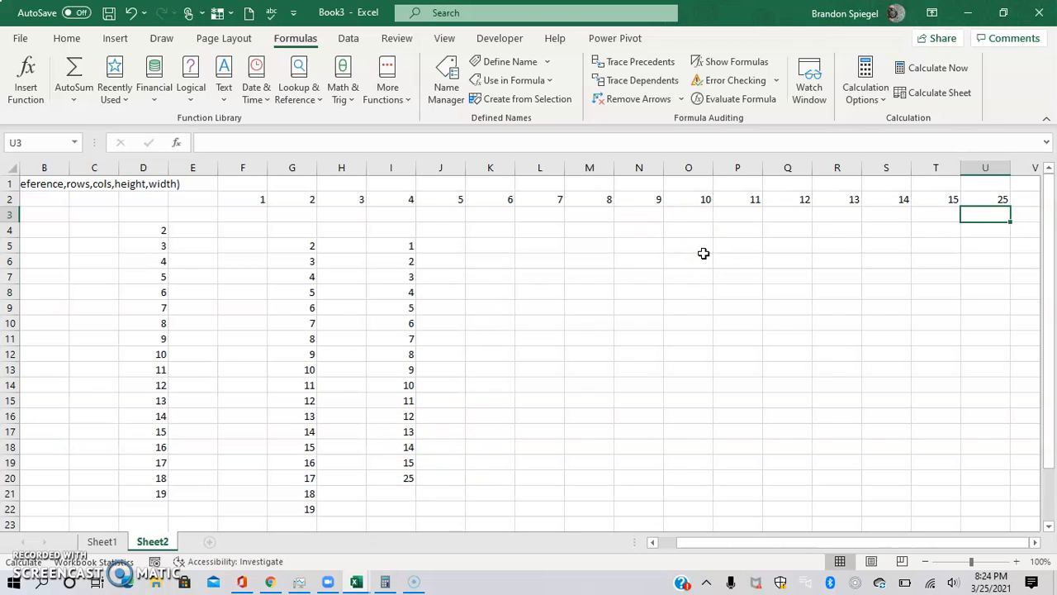
# Replace the content of cell U2 with the text cool
pyautogui.press('Up')
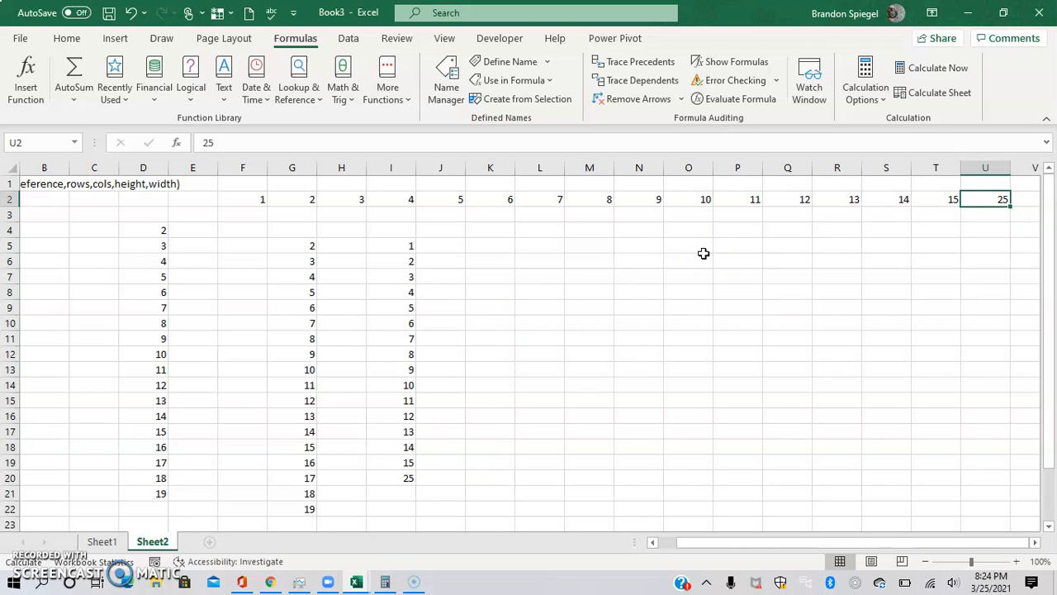
pyautogui.write('cool')
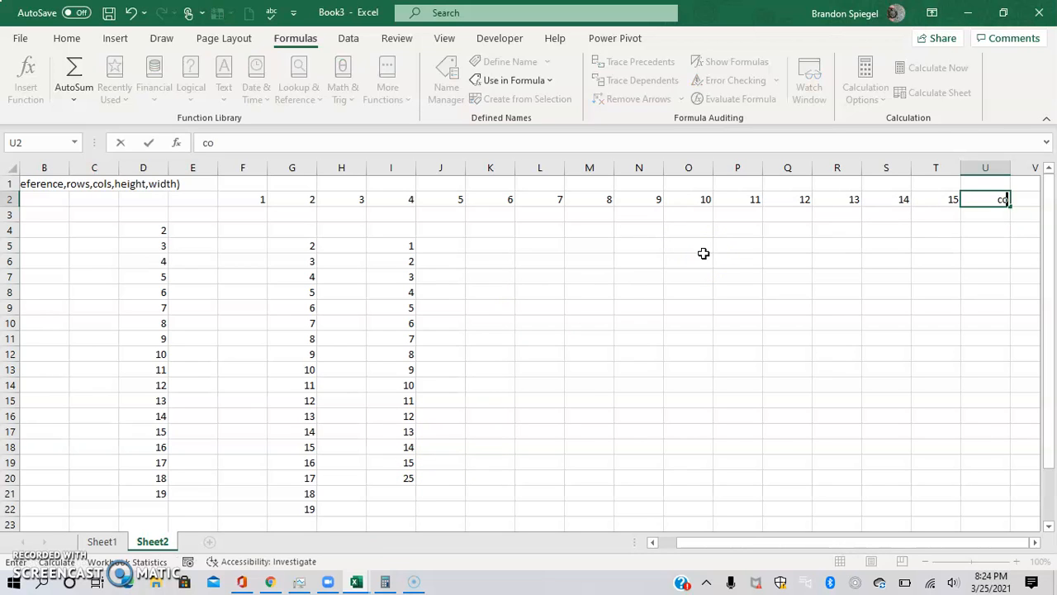
pyautogui.press('Return')
# Open the Name Manager to review the workbook's defined names
pyautogui.press('Left')
pyautogui.press('Left')
pyautogui.press('Left')
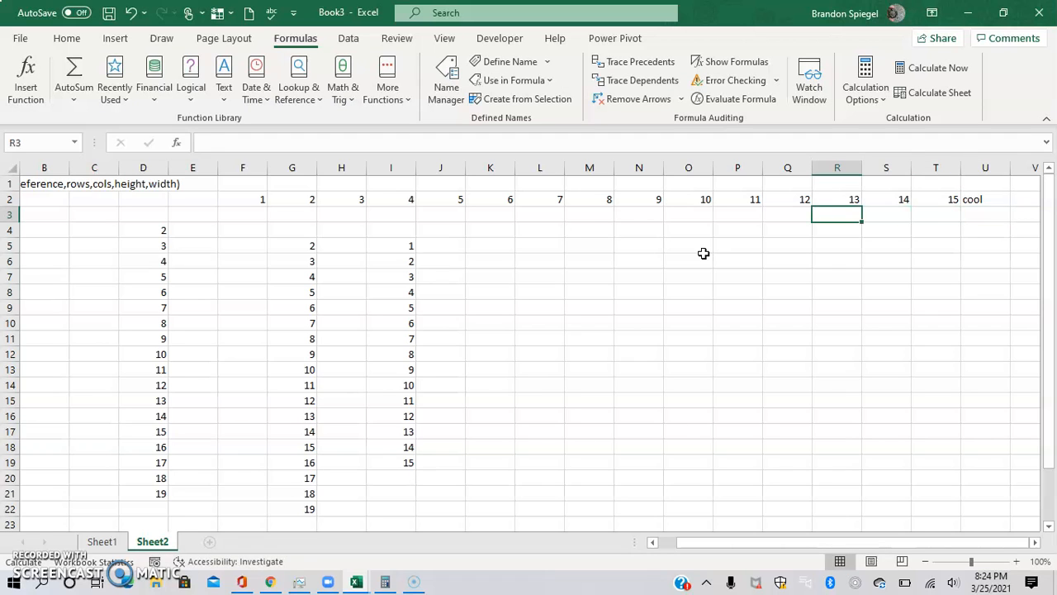
pyautogui.click(570, 342)
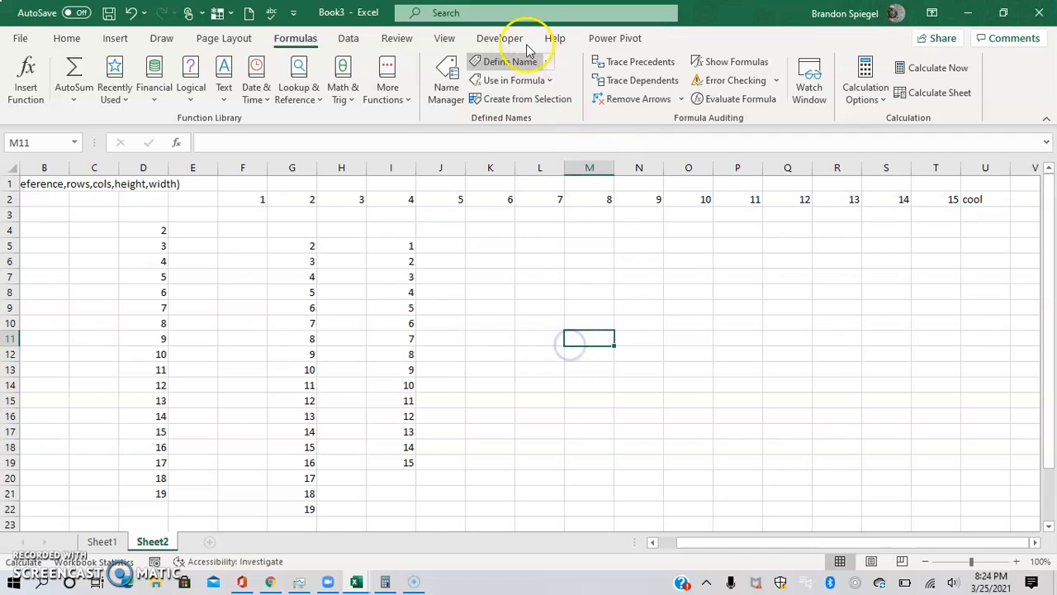
pyautogui.click(548, 62)
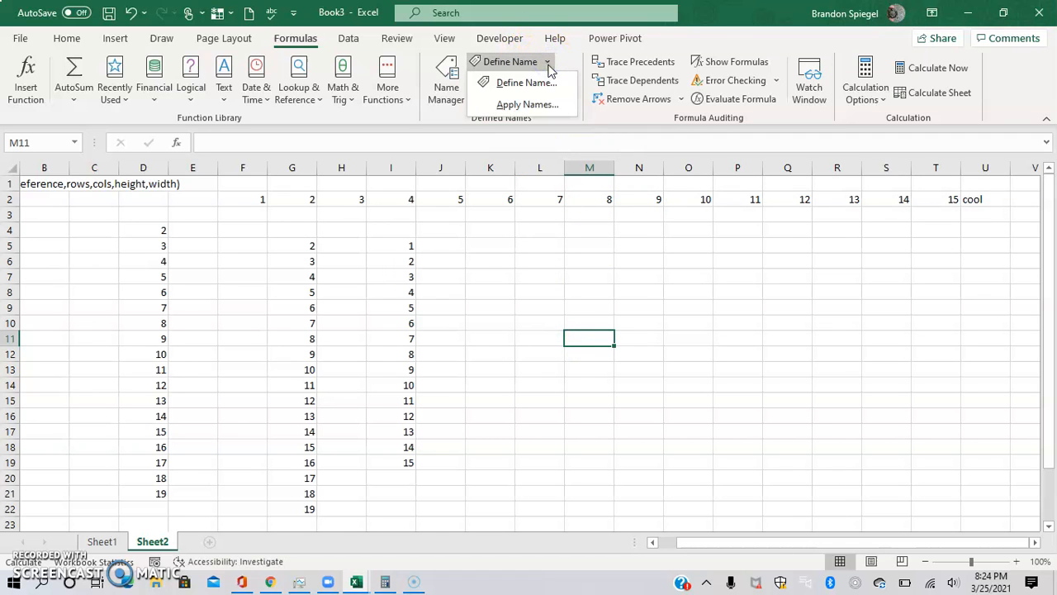
pyautogui.click(546, 84)
pyautogui.click(444, 82)
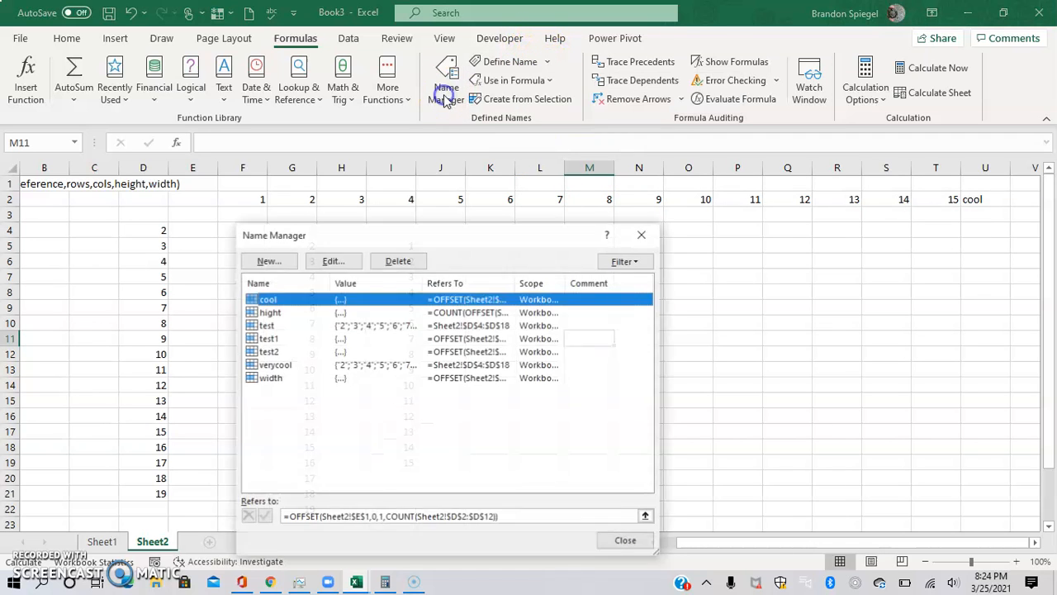
pyautogui.click(368, 337)
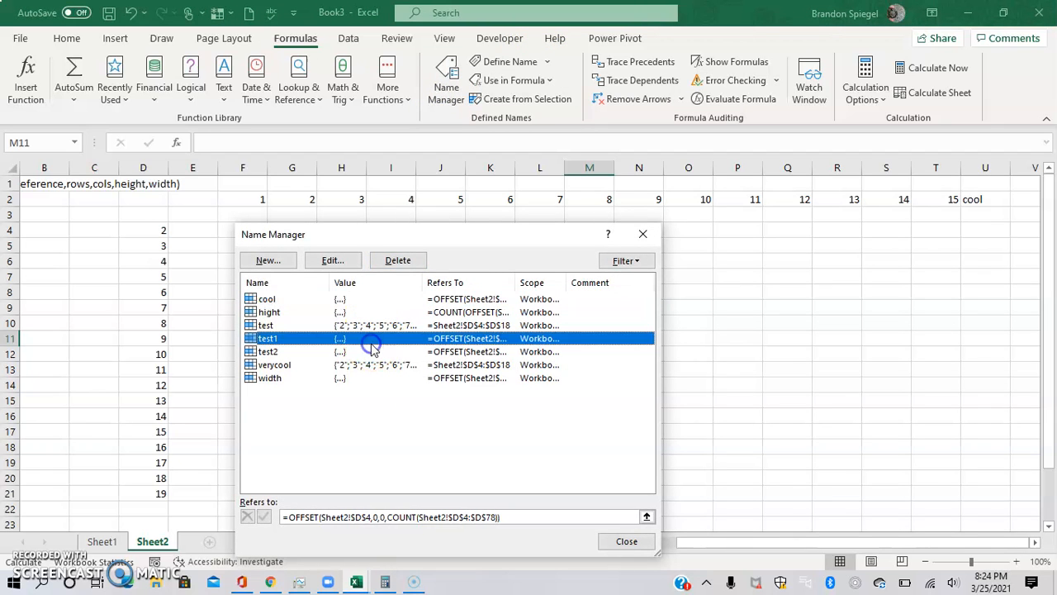
pyautogui.click(334, 261)
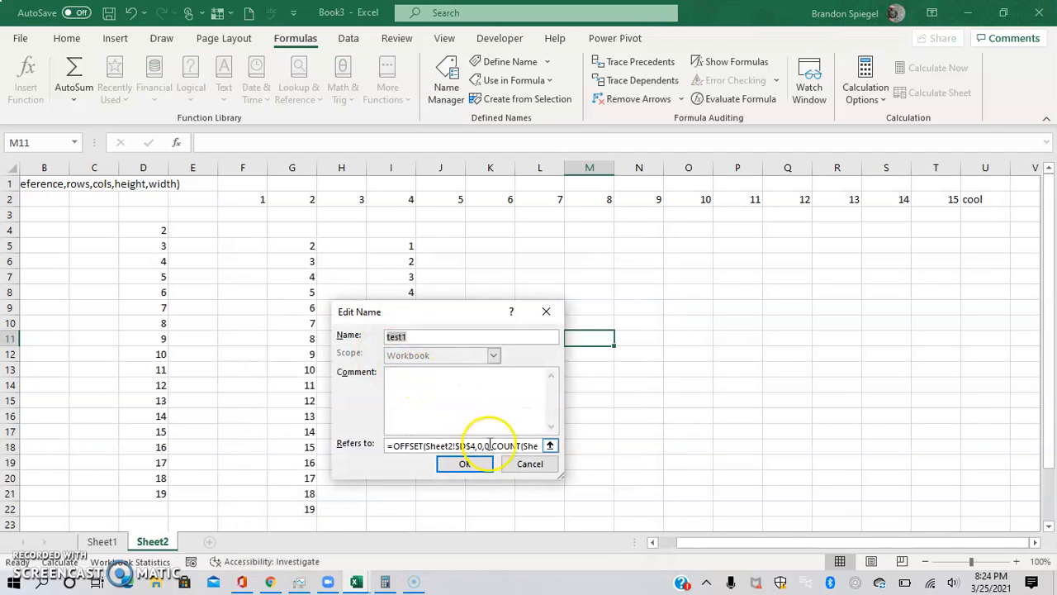
pyautogui.click(519, 446)
pyautogui.press('Right')
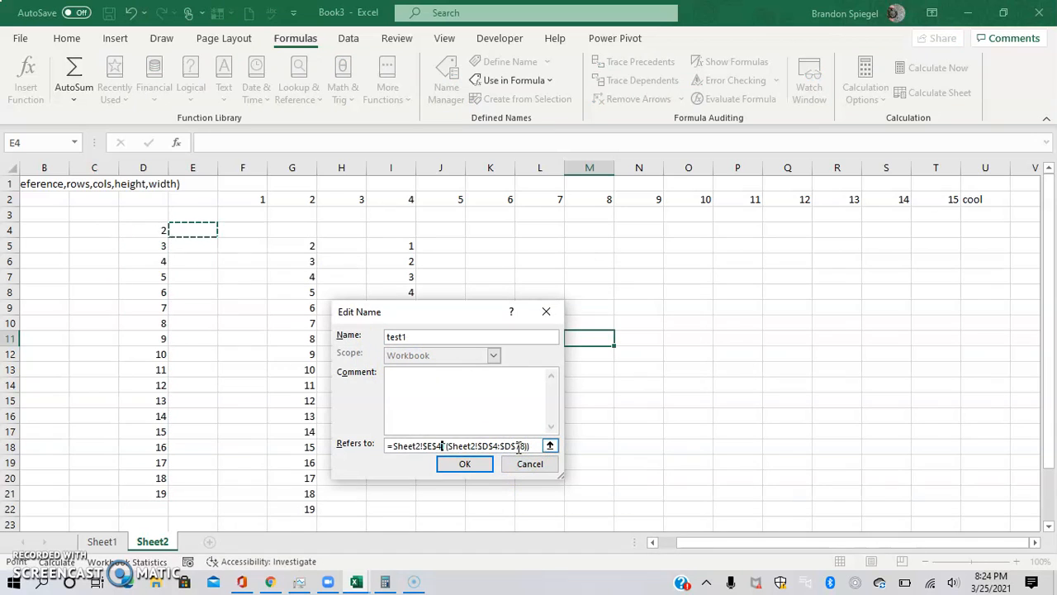
pyautogui.press('Escape')
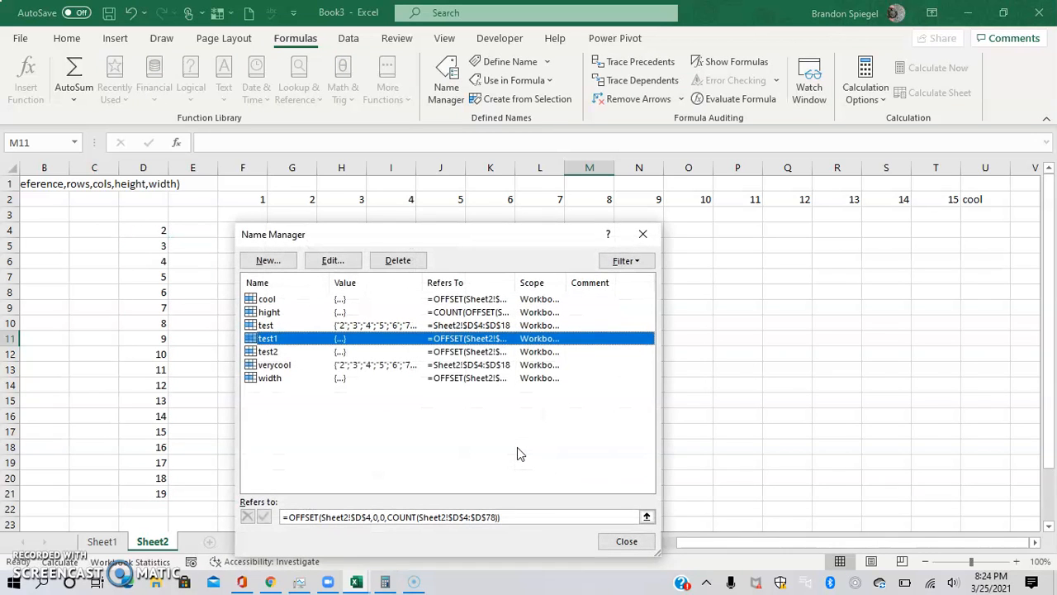
# Edit the test2 name so its formula uses COUNTA instead of COUNT, then close the Name Manager
pyautogui.click(267, 351)
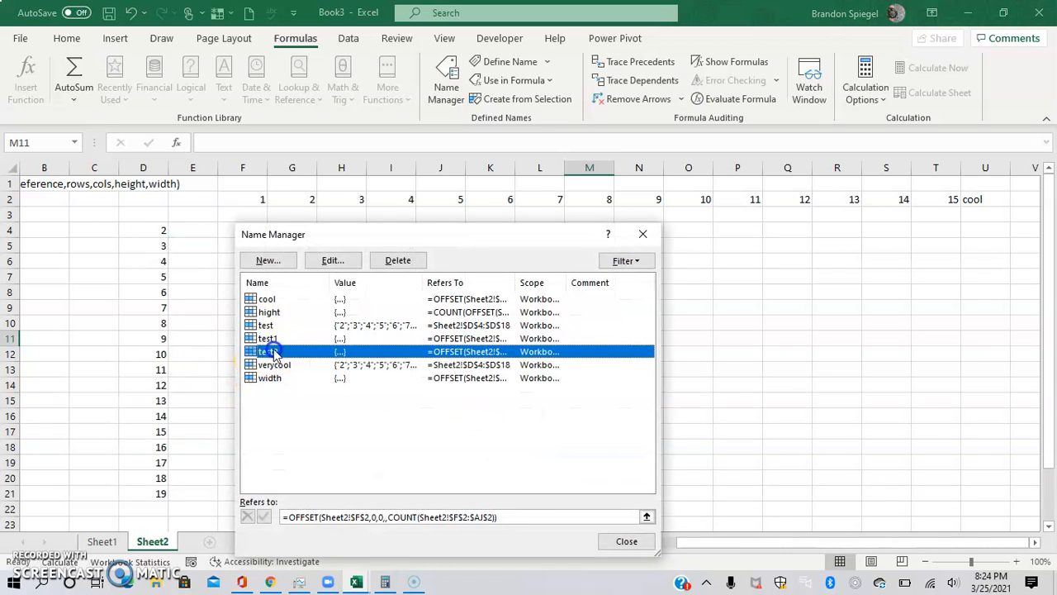
pyautogui.click(333, 260)
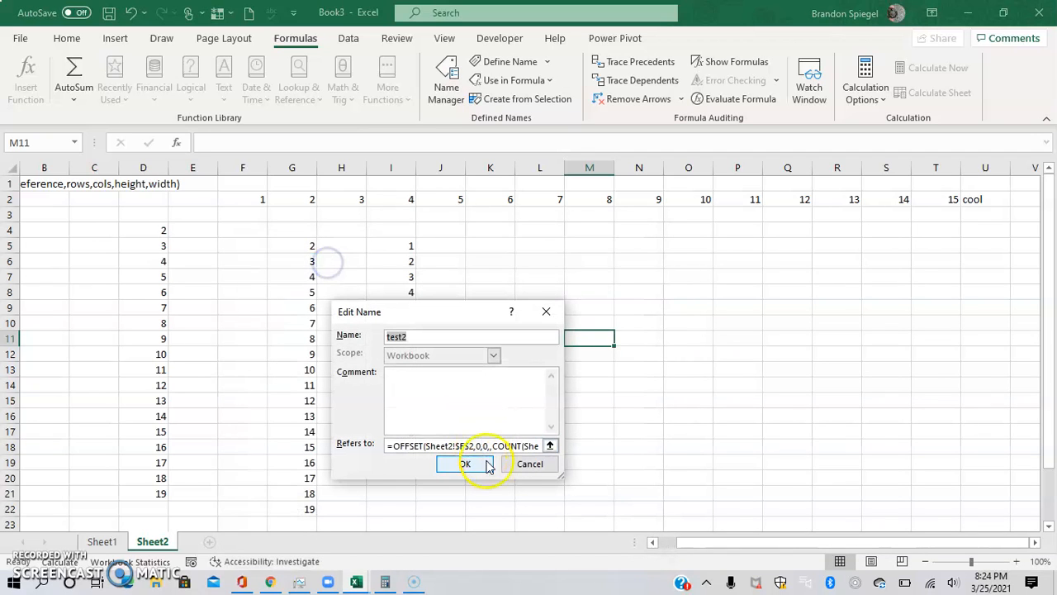
pyautogui.click(512, 445)
pyautogui.press('capslock')
pyautogui.write('A')
pyautogui.press('capslock')
pyautogui.click(464, 465)
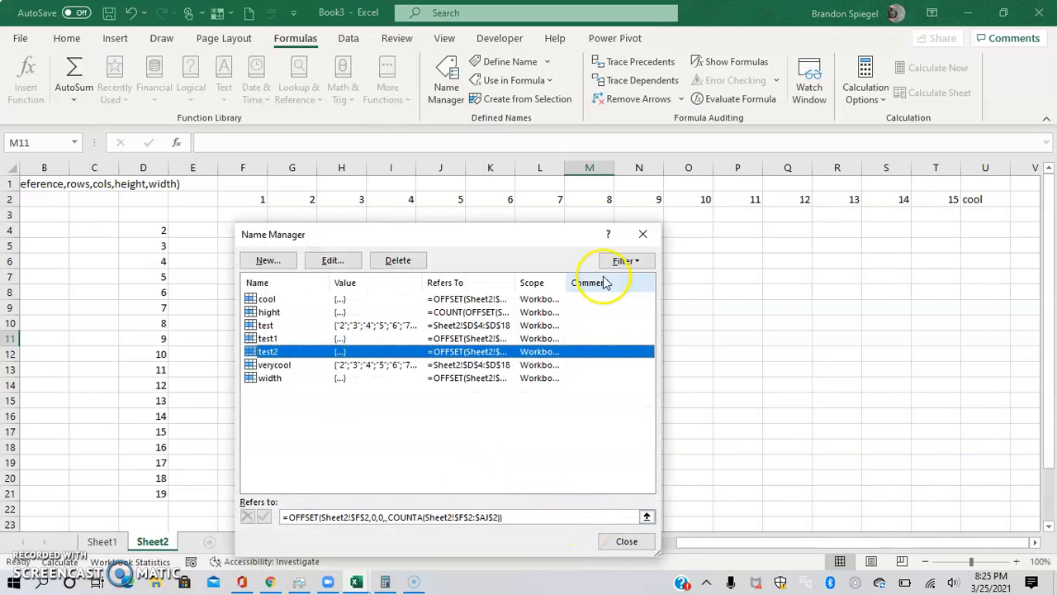
pyautogui.click(643, 235)
# Replace the content of cell U2 at the end of the row with the text nice
pyautogui.press('Left')
pyautogui.press('Left')
pyautogui.press('Left')
pyautogui.press('Left')
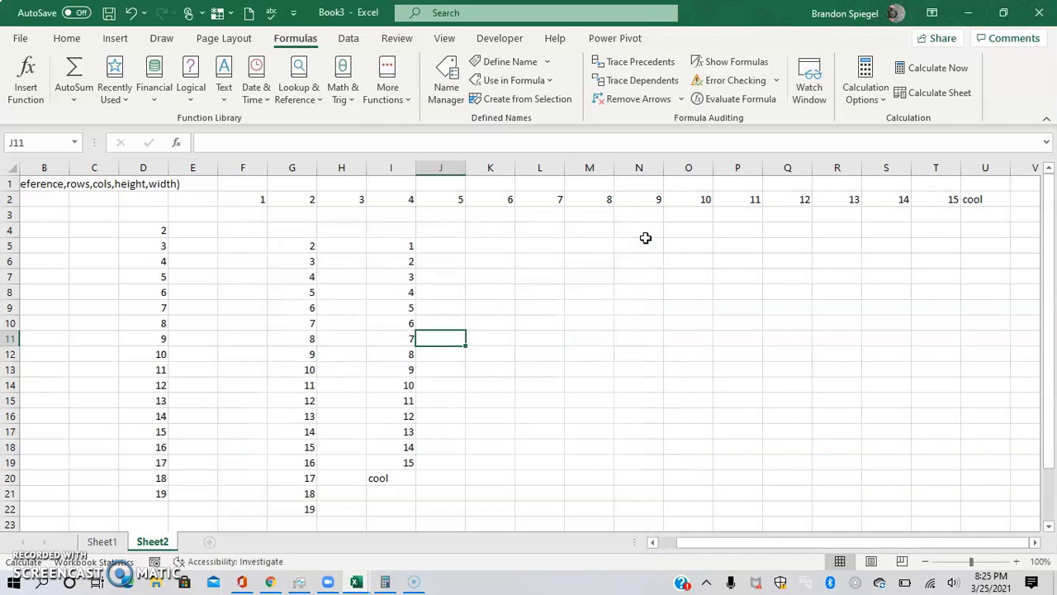
pyautogui.hotkey('ctrl', 'Up')
pyautogui.hotkey('ctrl', 'Right')
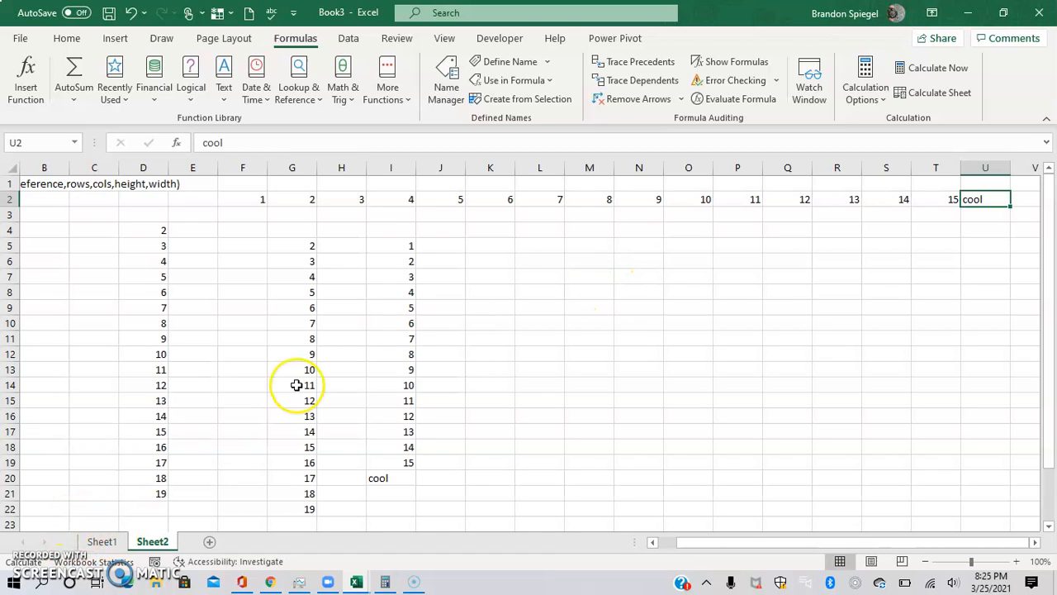
pyautogui.hotkey('ctrl', 'shift', 'Left')
pyautogui.press('Right')
pyautogui.press('Left')
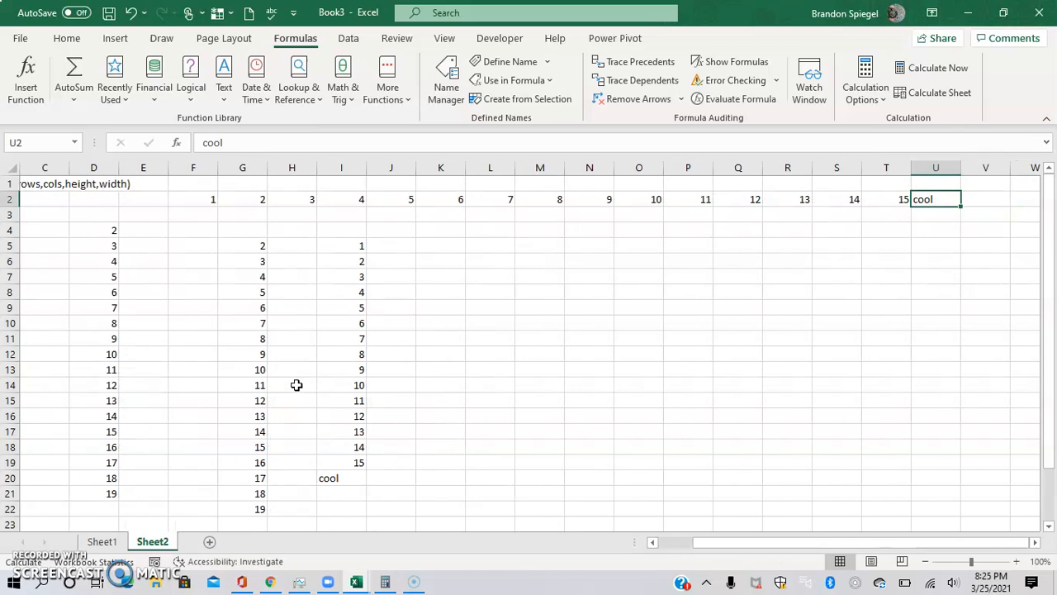
pyautogui.write('nice')
pyautogui.press('Return')
pyautogui.press('Left')
pyautogui.press('Left')
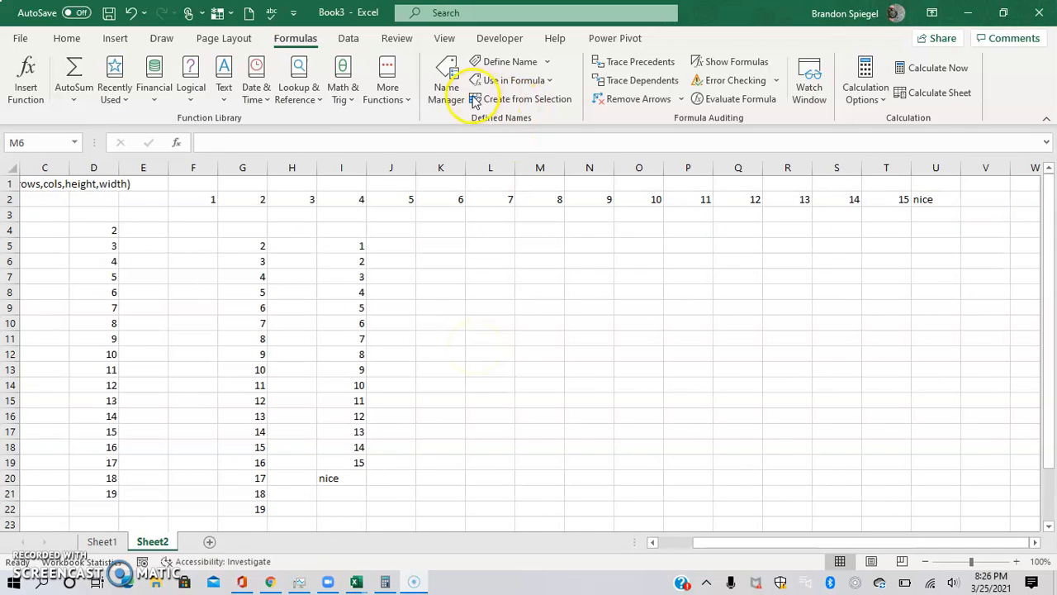
# Open the Name Manager, widen it to show the full formulas, and select the test1 and test2 names
pyautogui.click(453, 96)
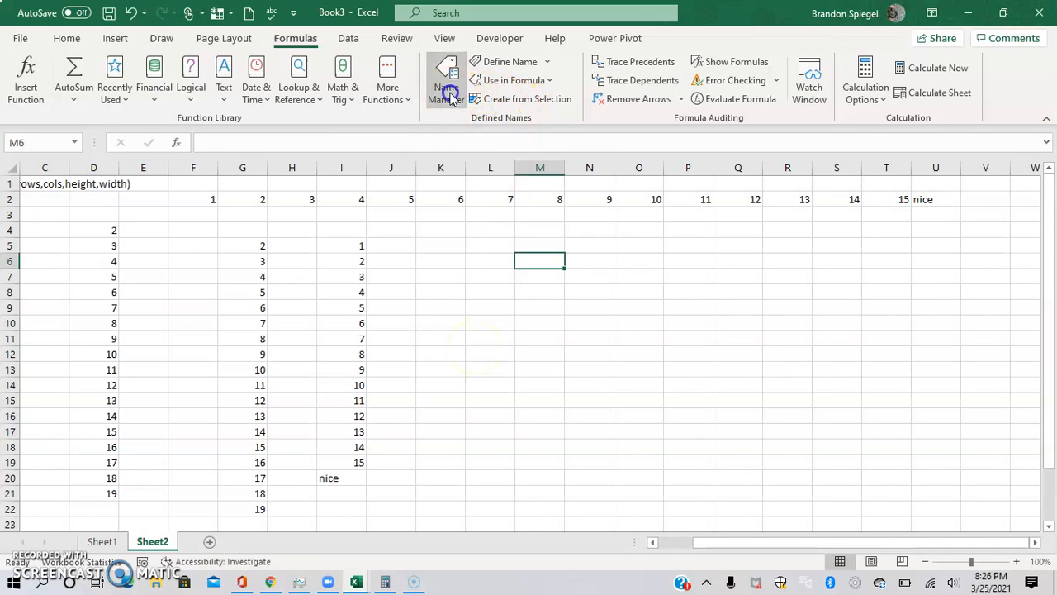
pyautogui.click(453, 97)
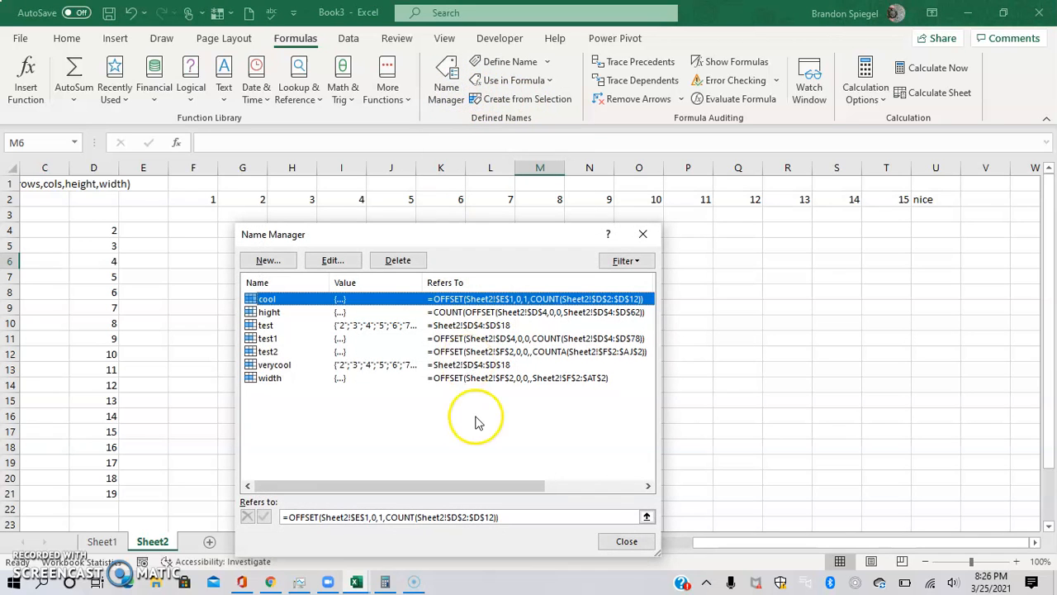
pyautogui.moveTo(528, 487); pyautogui.dragTo(485, 464)
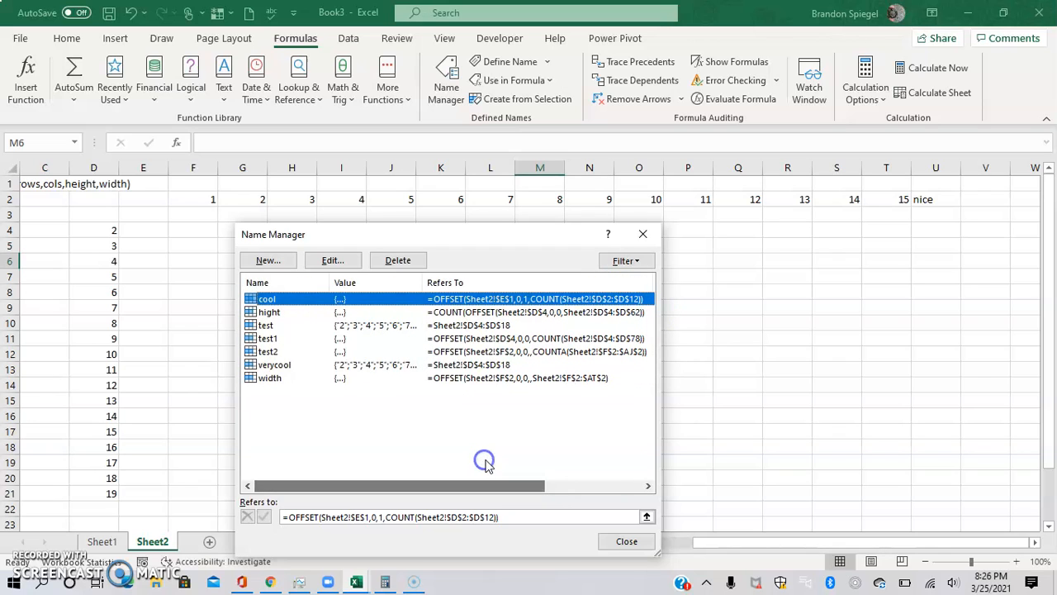
pyautogui.keyDown('shift'); pyautogui.click(450, 353); pyautogui.keyUp('shift')
pyautogui.click(444, 352)
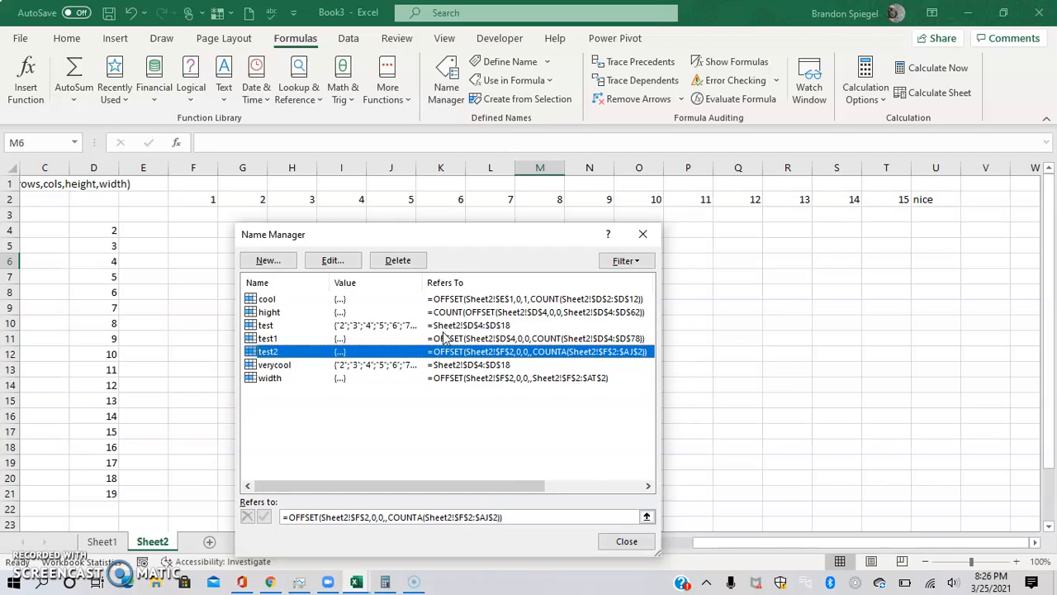
pyautogui.keyDown('ctrl'); pyautogui.click(432, 338); pyautogui.keyUp('ctrl')
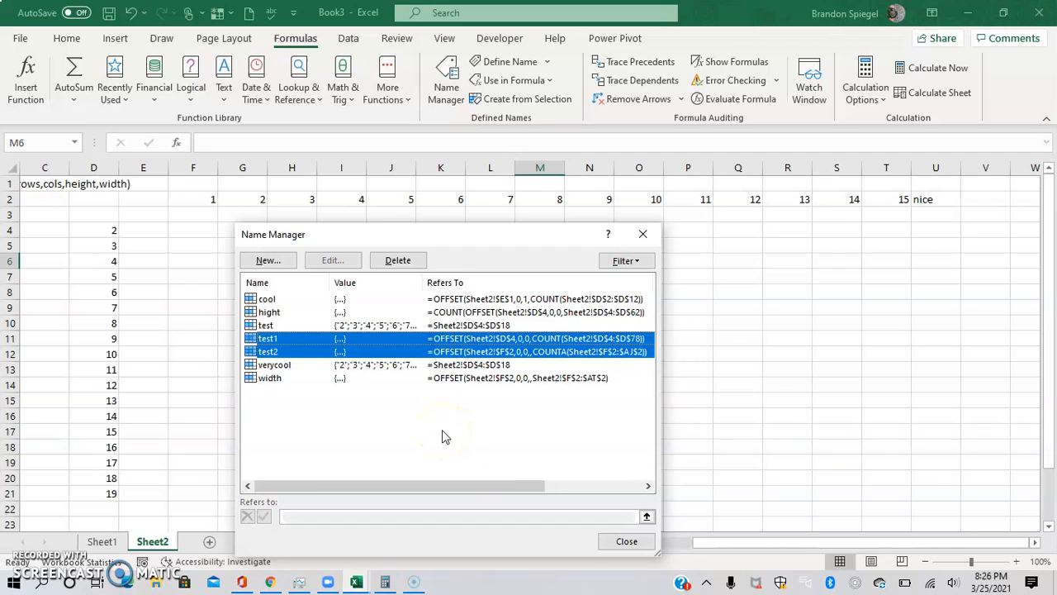